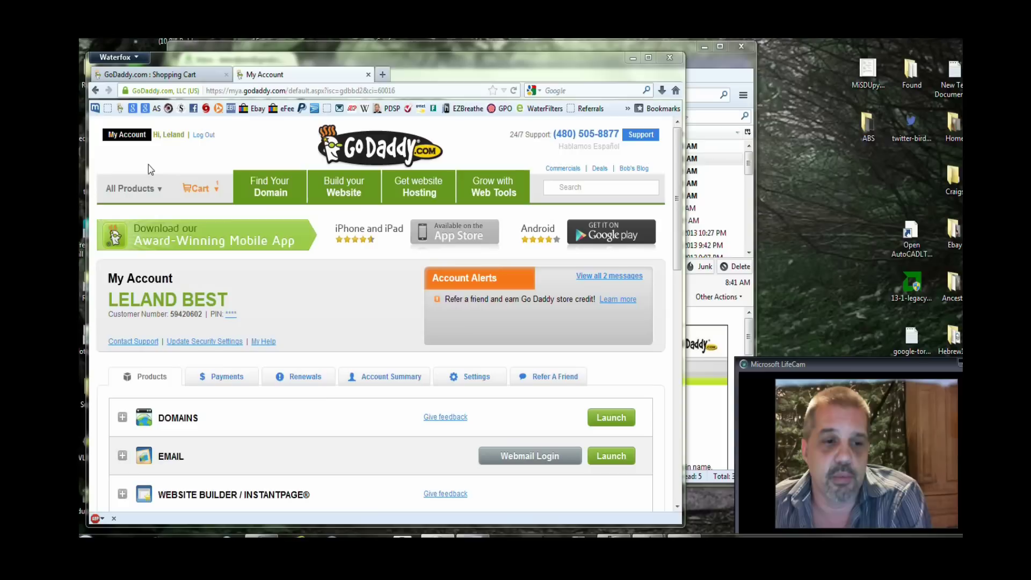
Open the Transfer Domain page from the All Products > Domains menu.
{"action": "mouse_move", "coordinate": [141, 188]}
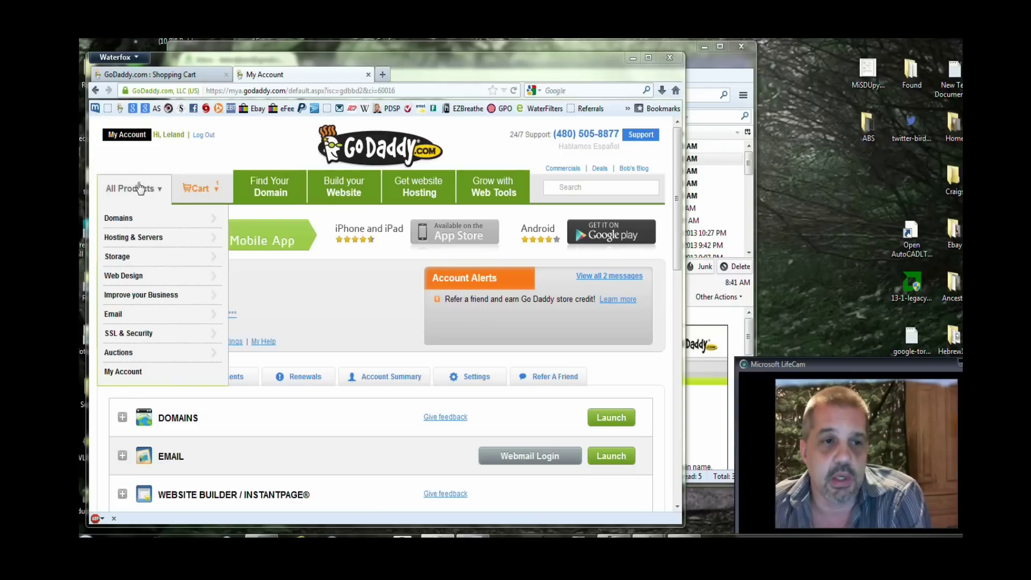
{"action": "mouse_move", "coordinate": [116, 223]}
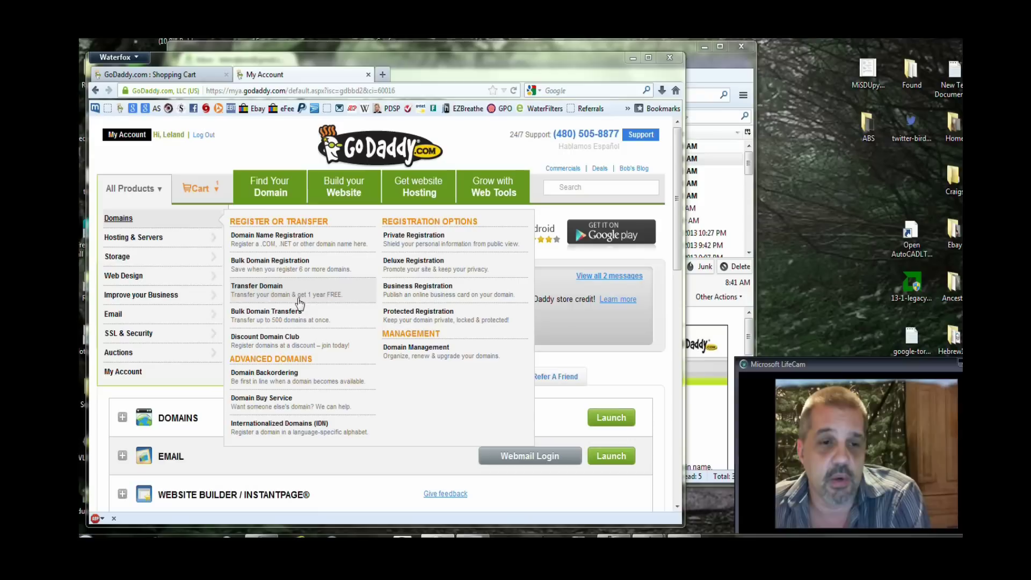
{"action": "left_click", "coordinate": [240, 298]}
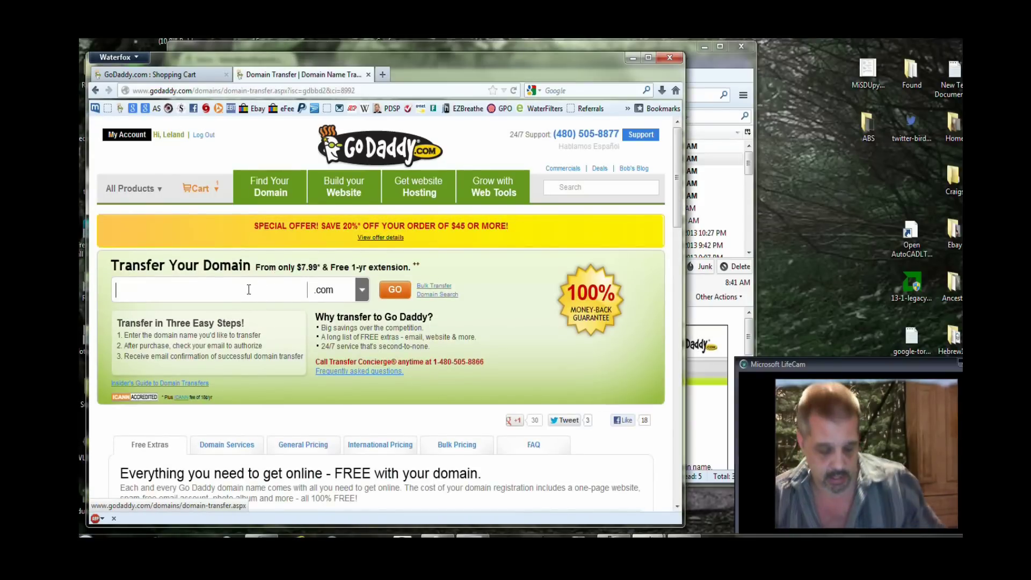
Check vintagebest.us for transfer, confirming it is available.
{"action": "type", "text": "vintage"}
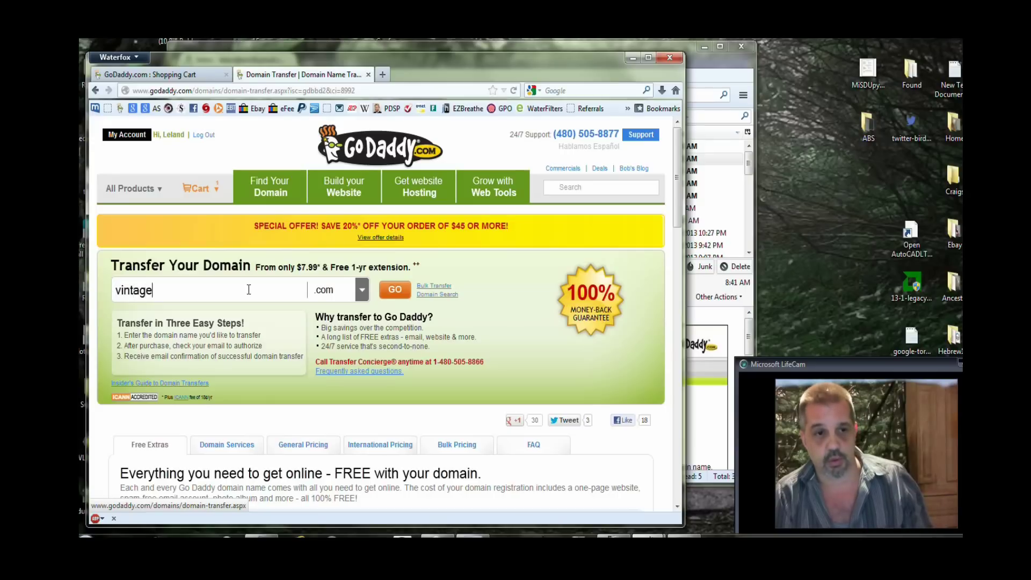
{"action": "type", "text": "best"}
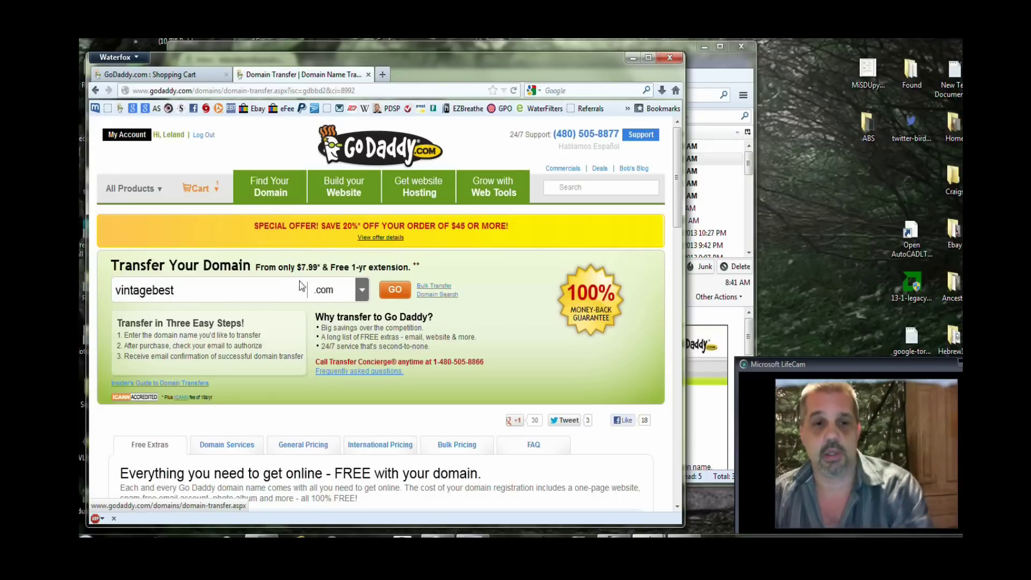
{"action": "left_click", "coordinate": [362, 291]}
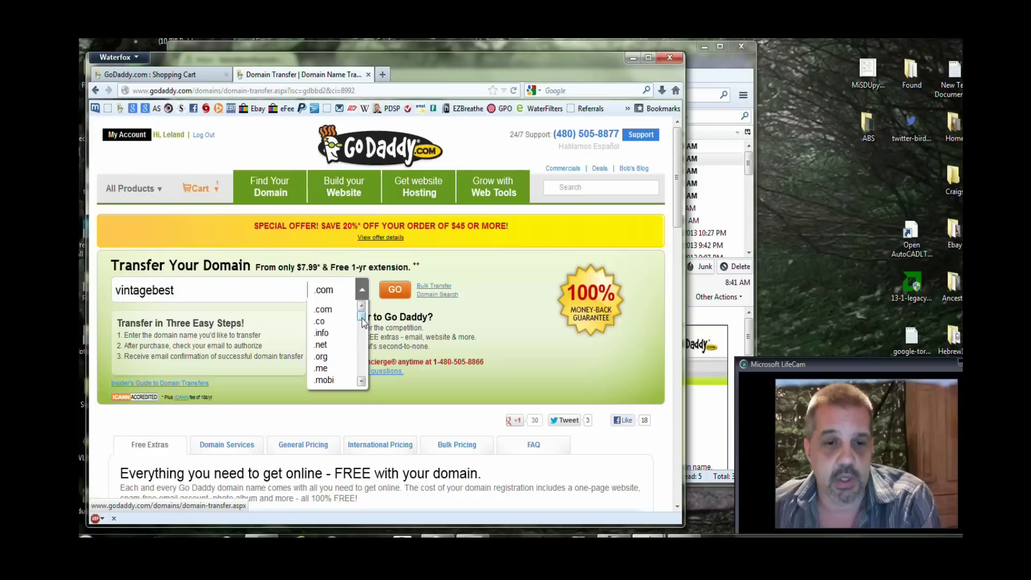
{"action": "scroll", "coordinate": [362, 321], "scroll_direction": "down", "scroll_amount": 2}
{"action": "left_click", "coordinate": [321, 348]}
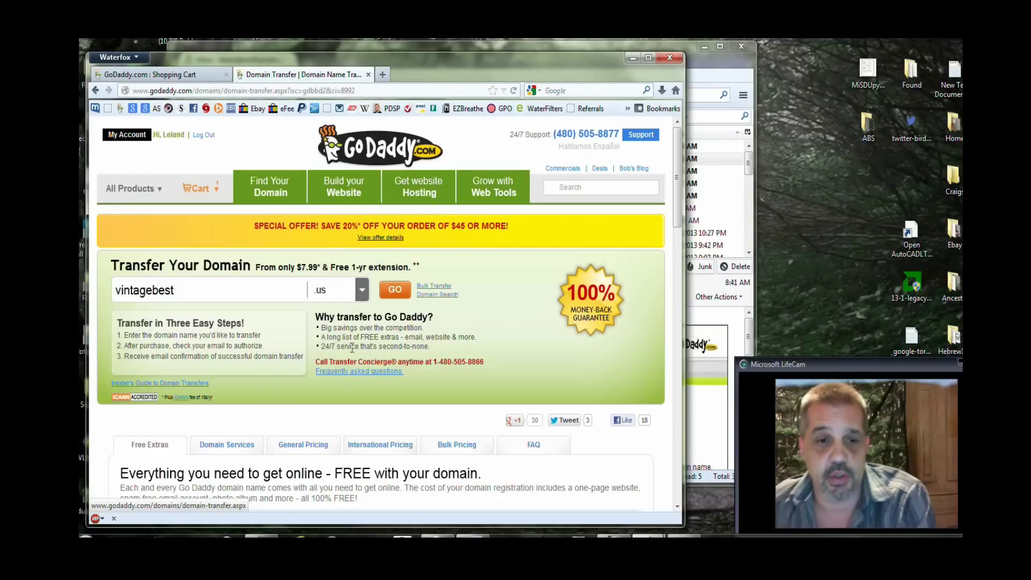
{"action": "left_click", "coordinate": [395, 290]}
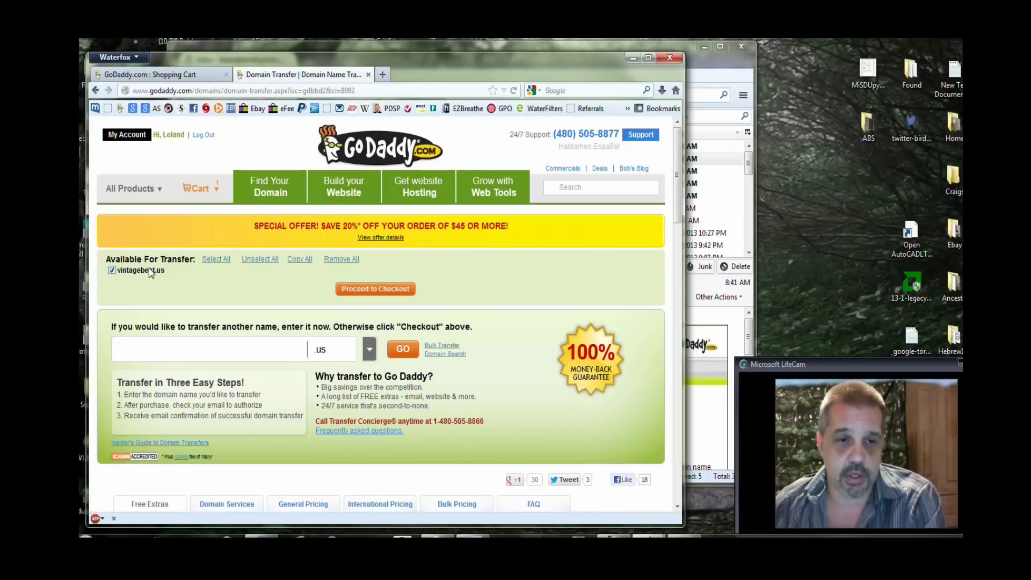
Check rad-r.com for transfer, confirming it is unavailable.
{"action": "left_click", "coordinate": [157, 343]}
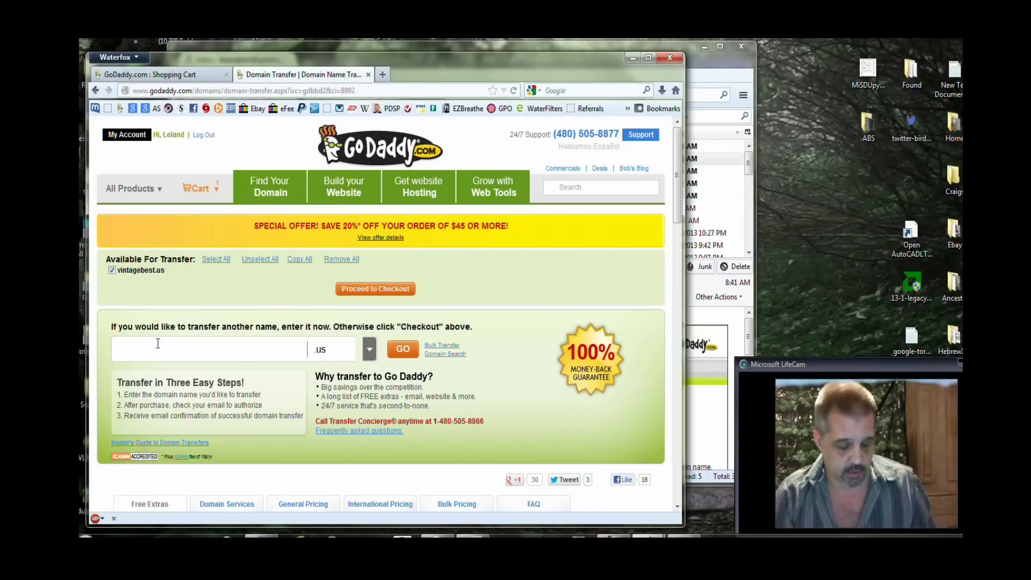
{"action": "type", "text": "rdad-r"}
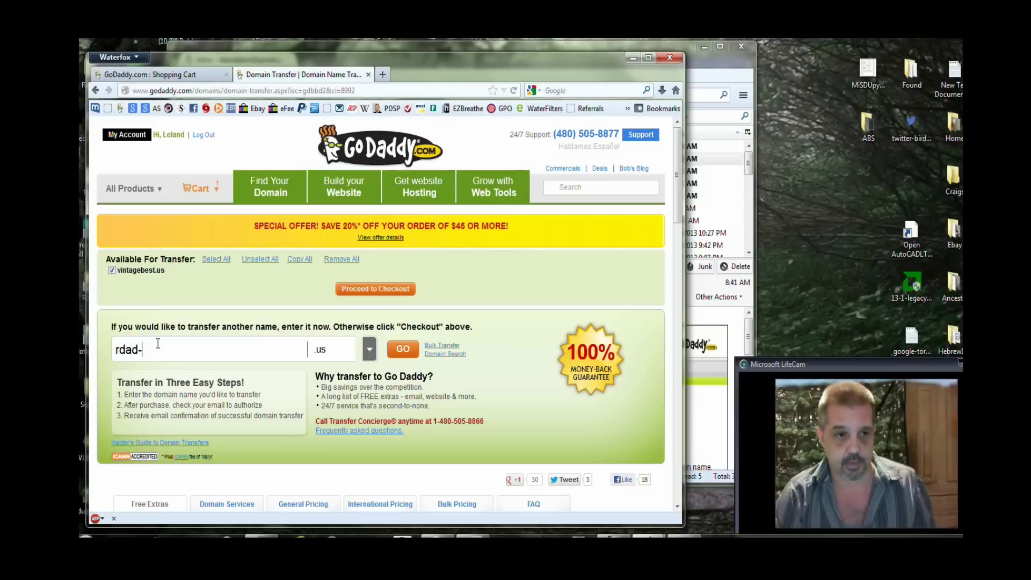
{"action": "key", "text": "BackSpace"}
{"action": "key", "text": "BackSpace"}
{"action": "key", "text": "BackSpace"}
{"action": "key", "text": "BackSpace"}
{"action": "key", "text": "BackSpace"}
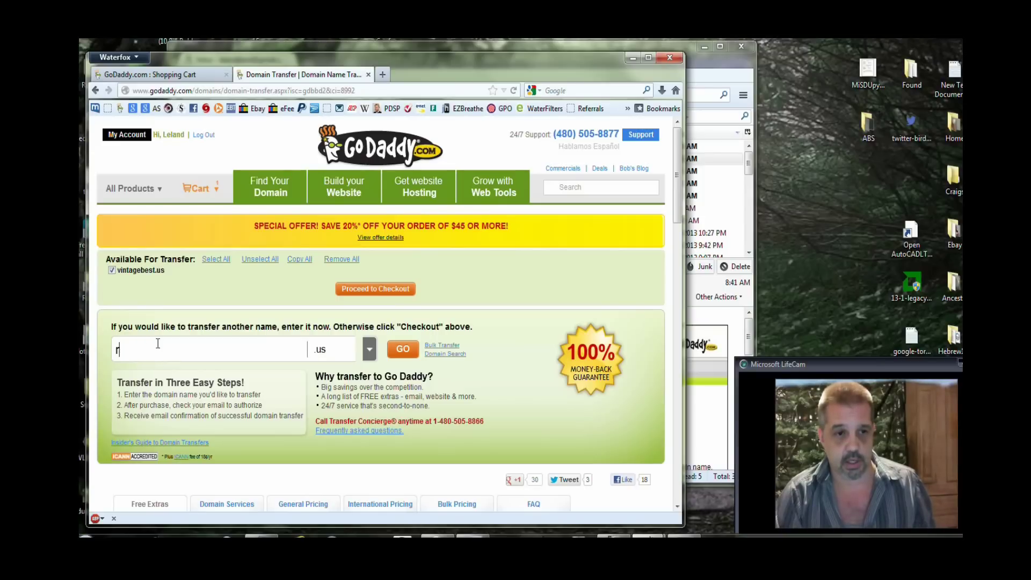
{"action": "type", "text": "ad-r"}
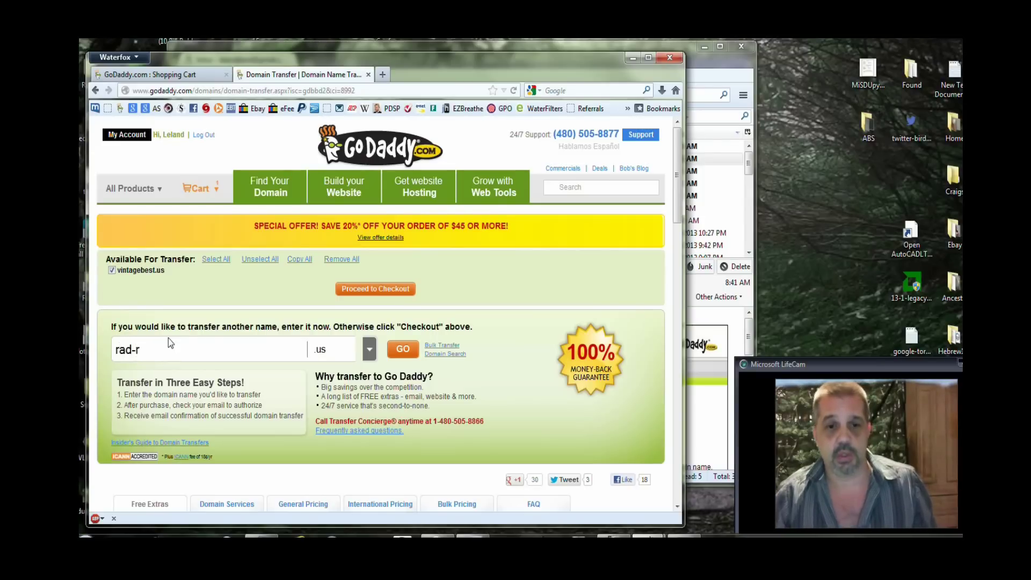
{"action": "left_click", "coordinate": [369, 350]}
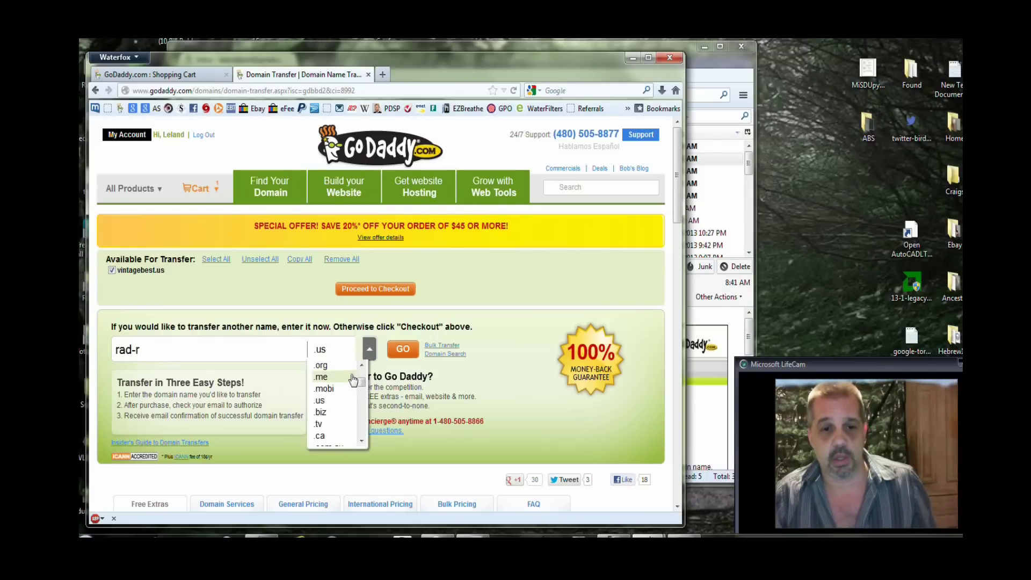
{"action": "scroll", "coordinate": [353, 380], "scroll_direction": "up", "scroll_amount": 3}
{"action": "left_click", "coordinate": [349, 367]}
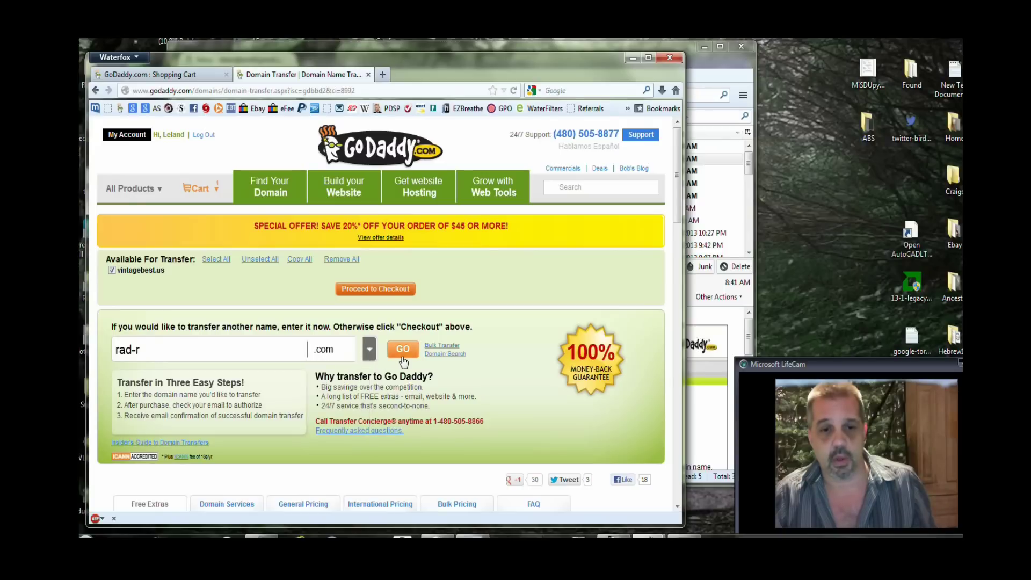
{"action": "left_click", "coordinate": [402, 359]}
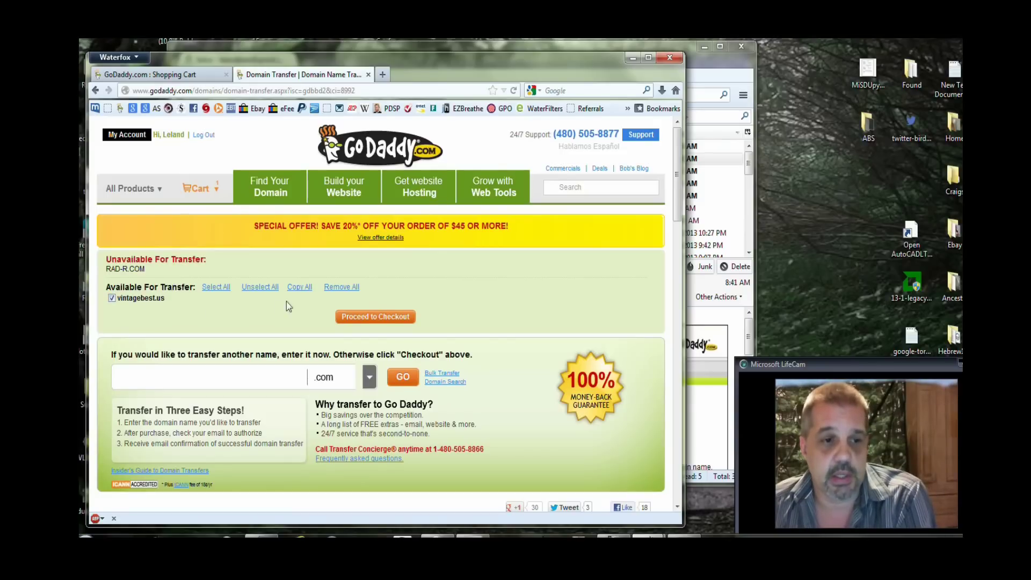
Proceed to checkout and review the VINTAGEBEST.US .US Domain Transfer at $7.99/yr.
{"action": "left_click", "coordinate": [379, 319]}
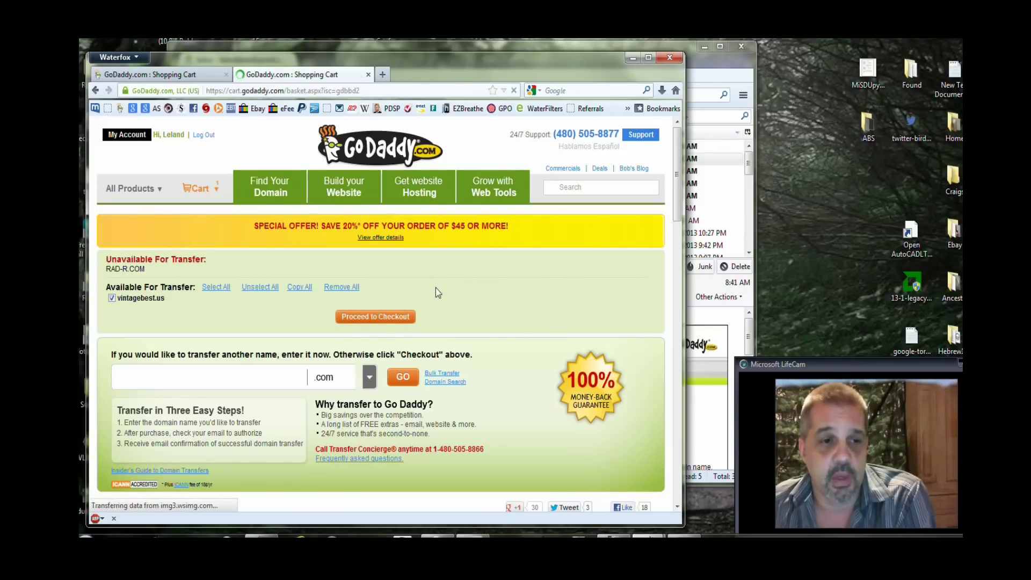
{"action": "scroll", "coordinate": [215, 330], "scroll_direction": "down", "scroll_amount": 3}
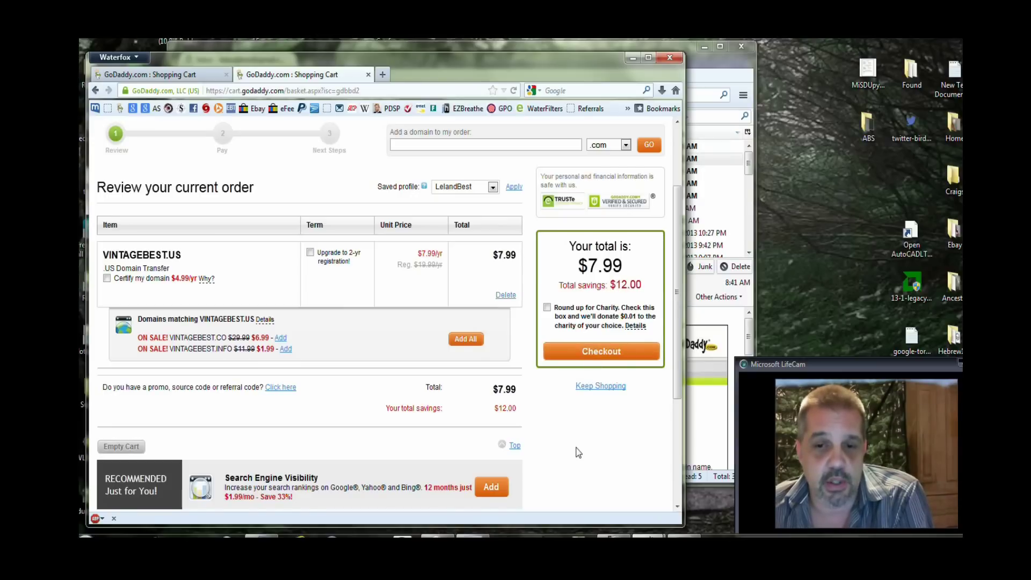
{"action": "scroll", "coordinate": [576, 451], "scroll_direction": "up", "scroll_amount": 3}
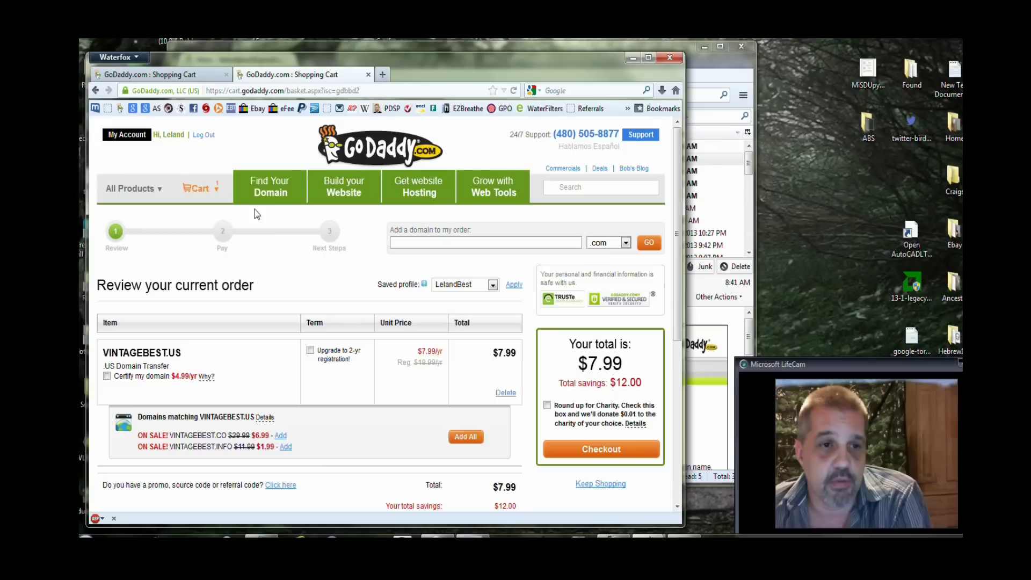
{"action": "mouse_move", "coordinate": [134, 198]}
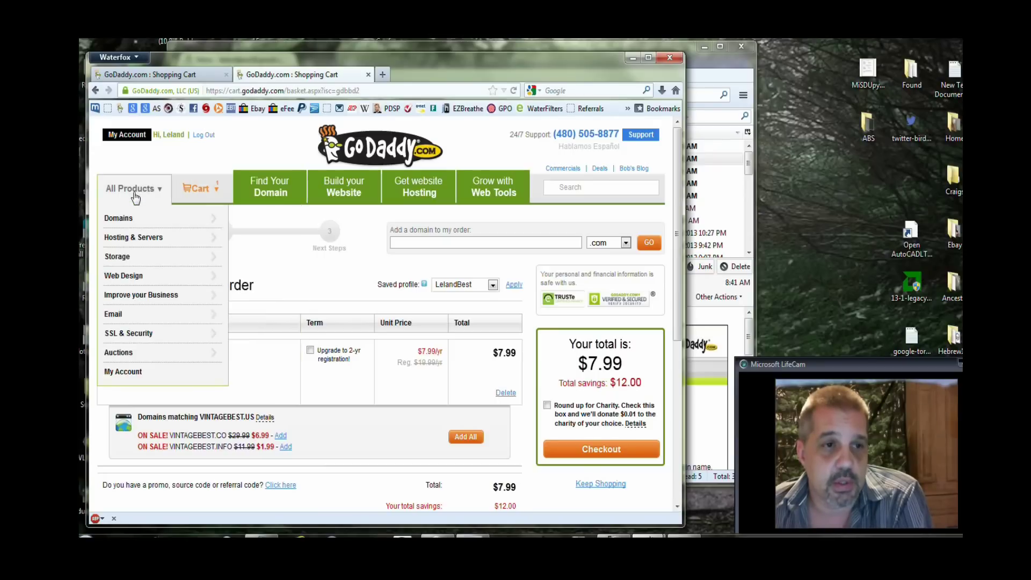
{"action": "mouse_move", "coordinate": [129, 230]}
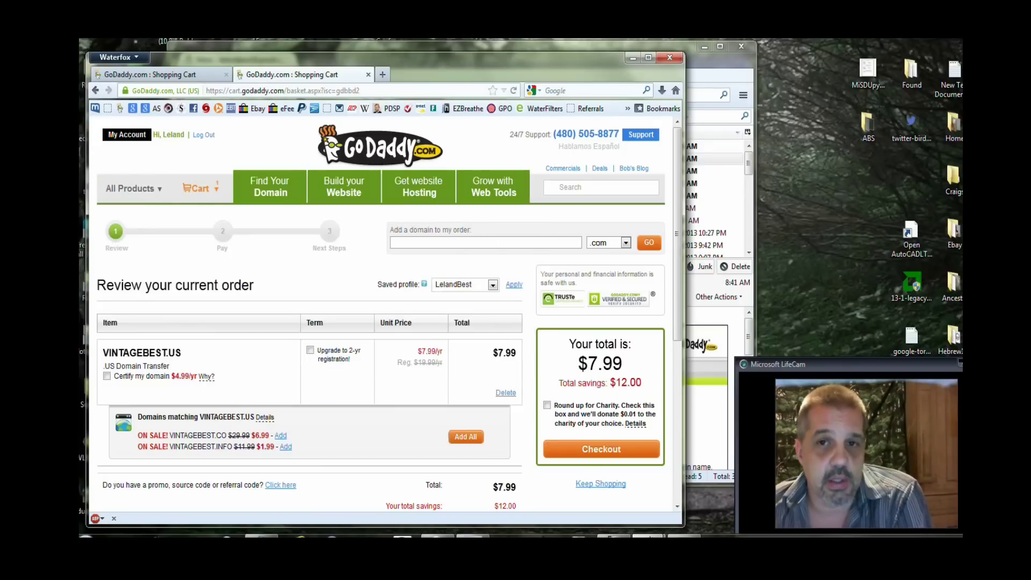
In Thunderbird, look through the PayPal receipt and GoDaddy order confirmation emails.
{"action": "left_click", "coordinate": [626, 45]}
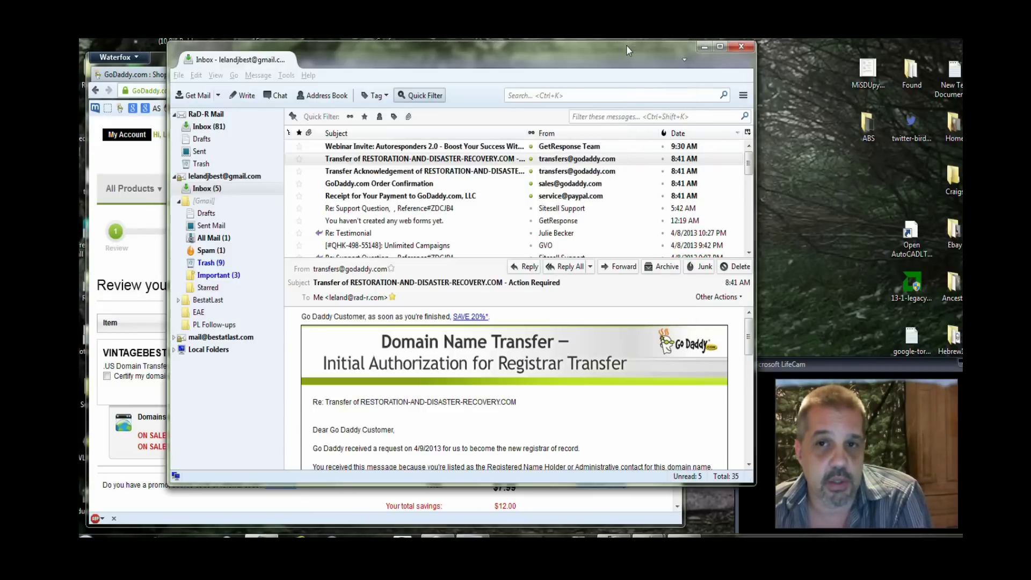
{"action": "left_click", "coordinate": [382, 196]}
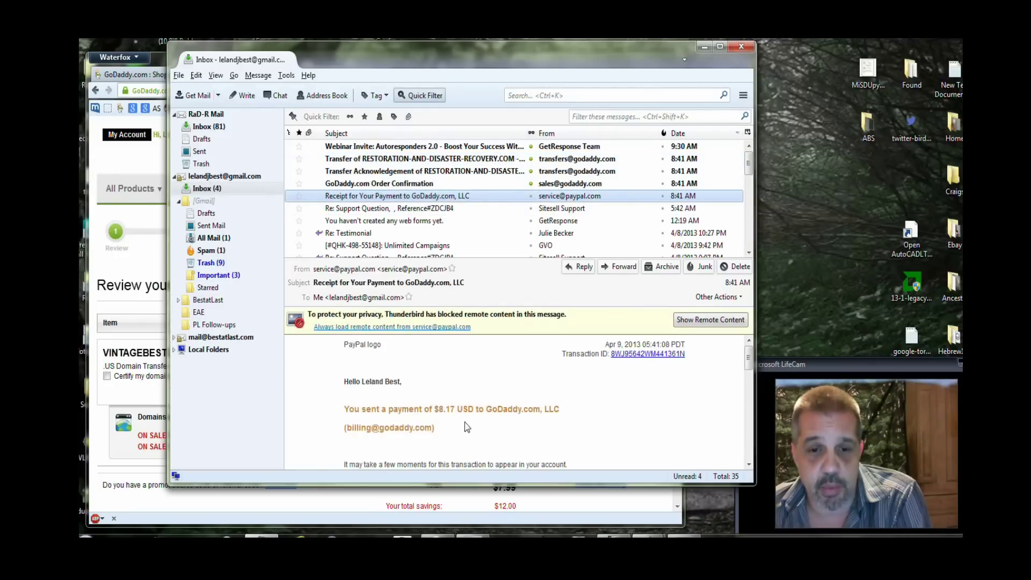
{"action": "left_click", "coordinate": [402, 183]}
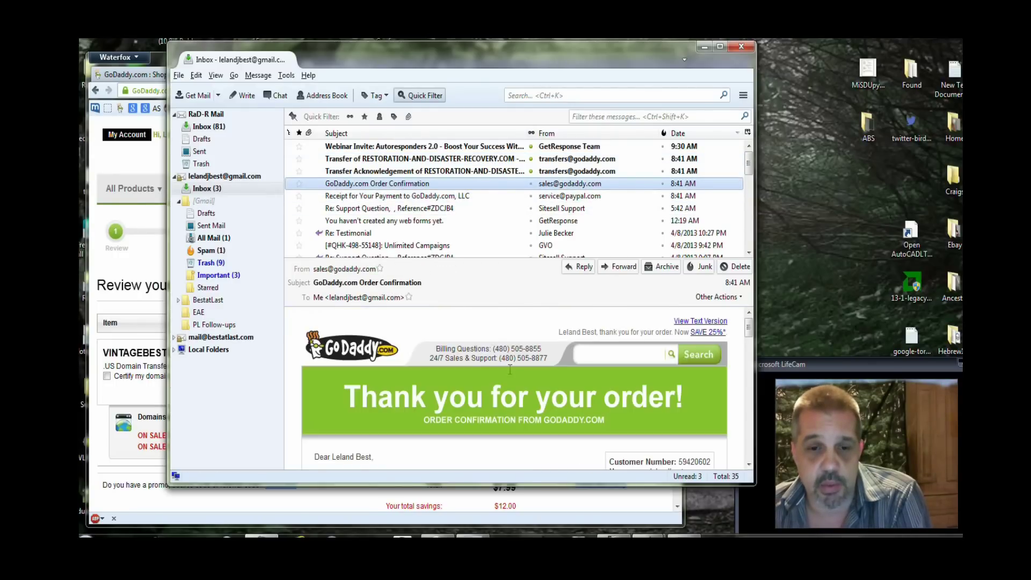
{"action": "scroll", "coordinate": [510, 378], "scroll_direction": "down", "scroll_amount": 3}
{"action": "scroll", "coordinate": [510, 378], "scroll_direction": "down", "scroll_amount": 8}
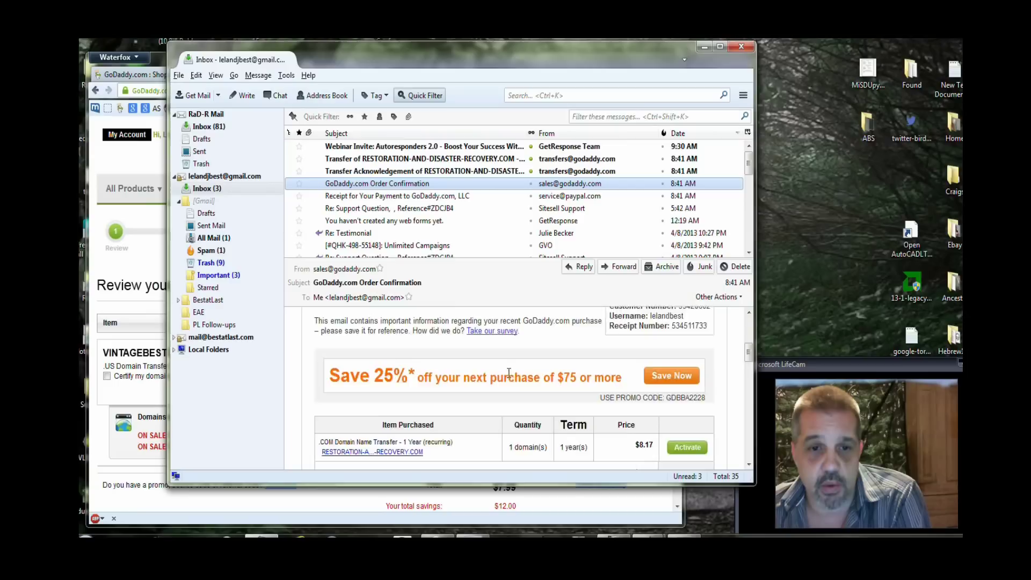
{"action": "scroll", "coordinate": [510, 379], "scroll_direction": "up", "scroll_amount": 10}
Read the transfer acknowledgement email, then open the RESTORATION-AND-DISASTER-RECOVERY.COM Action Required message.
{"action": "left_click", "coordinate": [384, 171]}
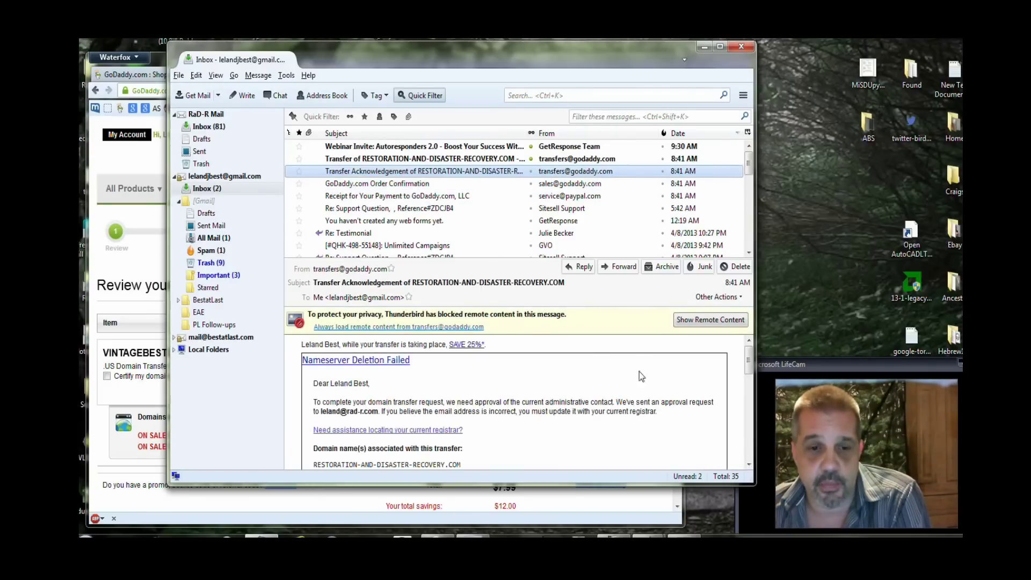
{"action": "left_click", "coordinate": [694, 320]}
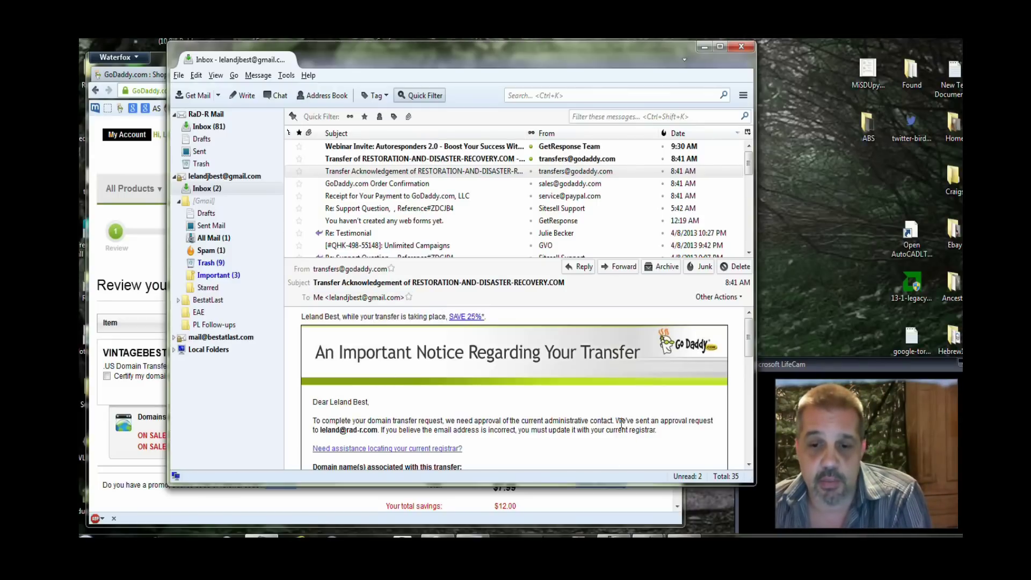
{"action": "left_click_drag", "start_coordinate": [616, 422], "coordinate": [722, 435]}
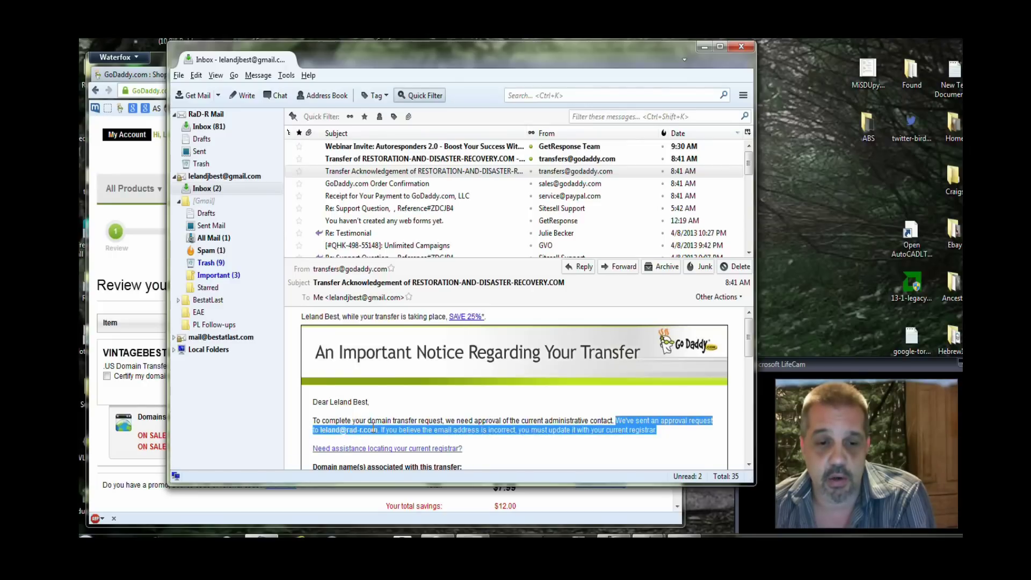
{"action": "left_click", "coordinate": [373, 425]}
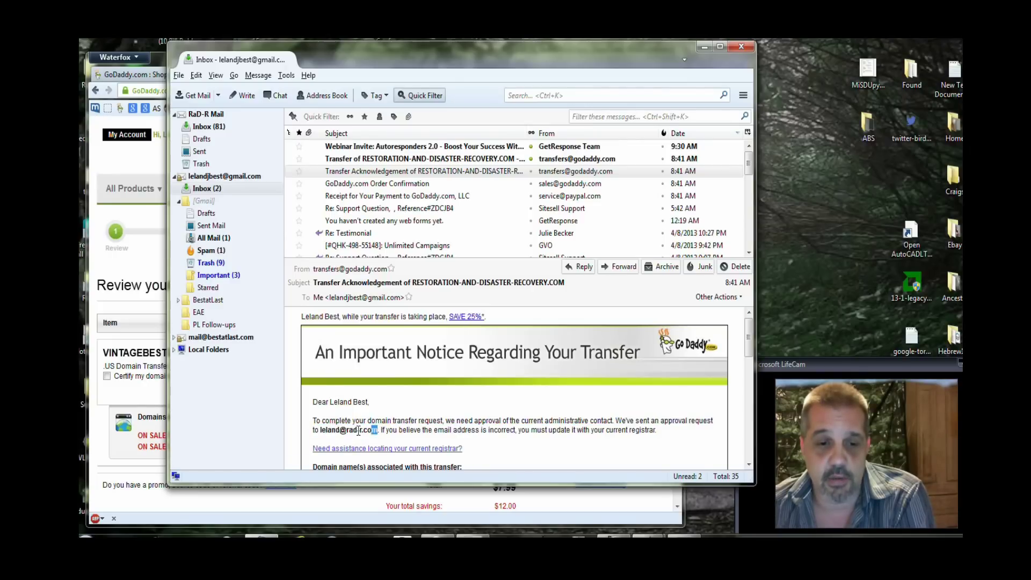
{"action": "left_click_drag", "start_coordinate": [377, 431], "coordinate": [319, 436]}
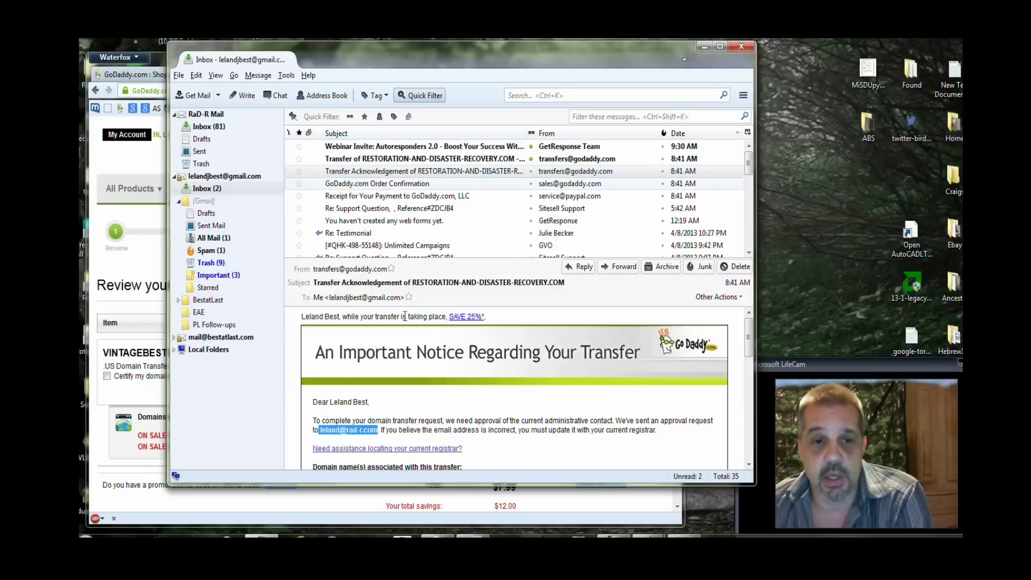
{"action": "left_click", "coordinate": [394, 160]}
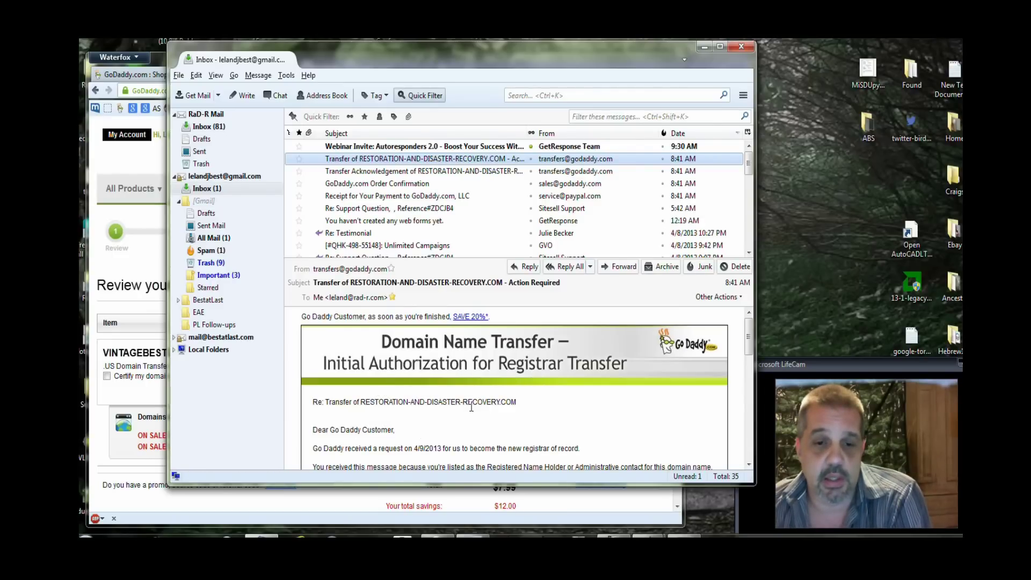
Scroll down to the Transfer IDs box and select the Transaction ID and Security Code lines.
{"action": "scroll", "coordinate": [471, 407], "scroll_direction": "down", "scroll_amount": 3}
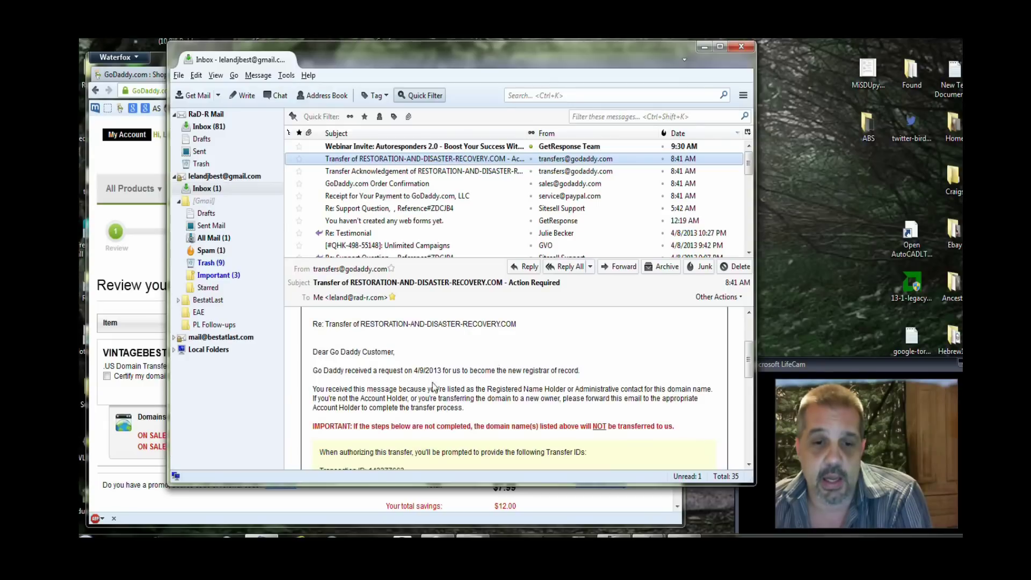
{"action": "left_click", "coordinate": [342, 299]}
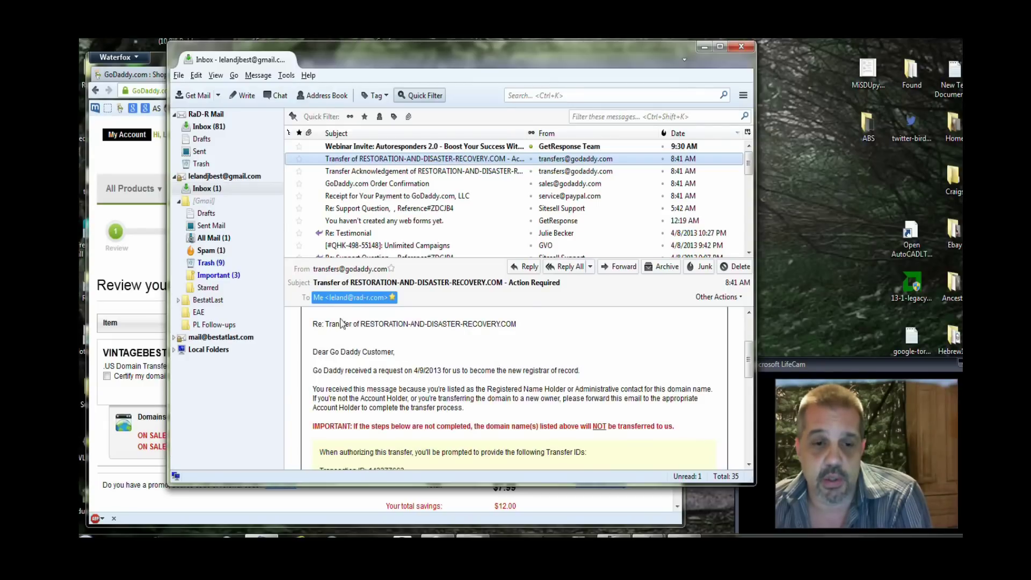
{"action": "left_click", "coordinate": [344, 323]}
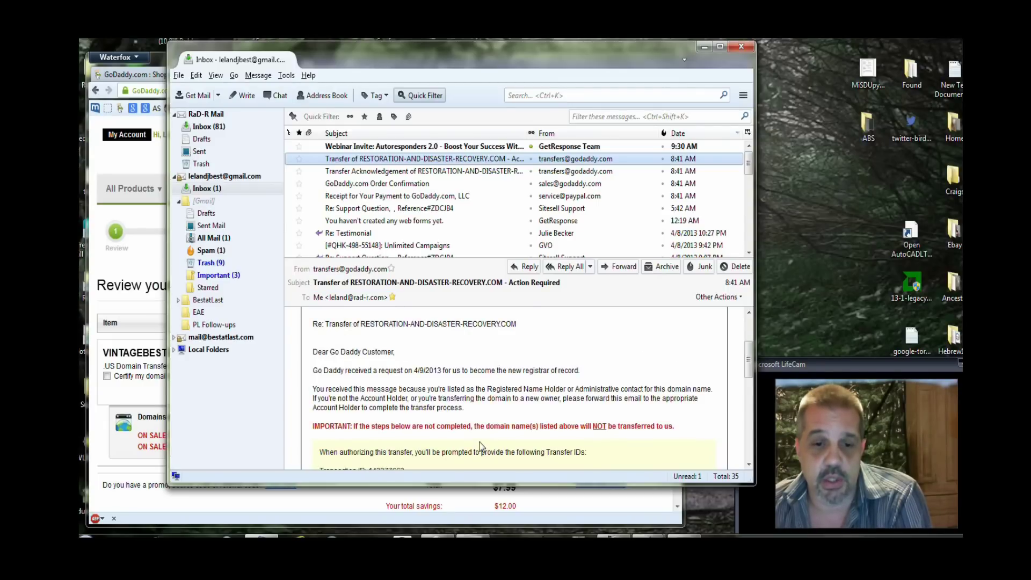
{"action": "scroll", "coordinate": [482, 447], "scroll_direction": "down", "scroll_amount": 3}
{"action": "left_click_drag", "start_coordinate": [369, 392], "coordinate": [418, 412]}
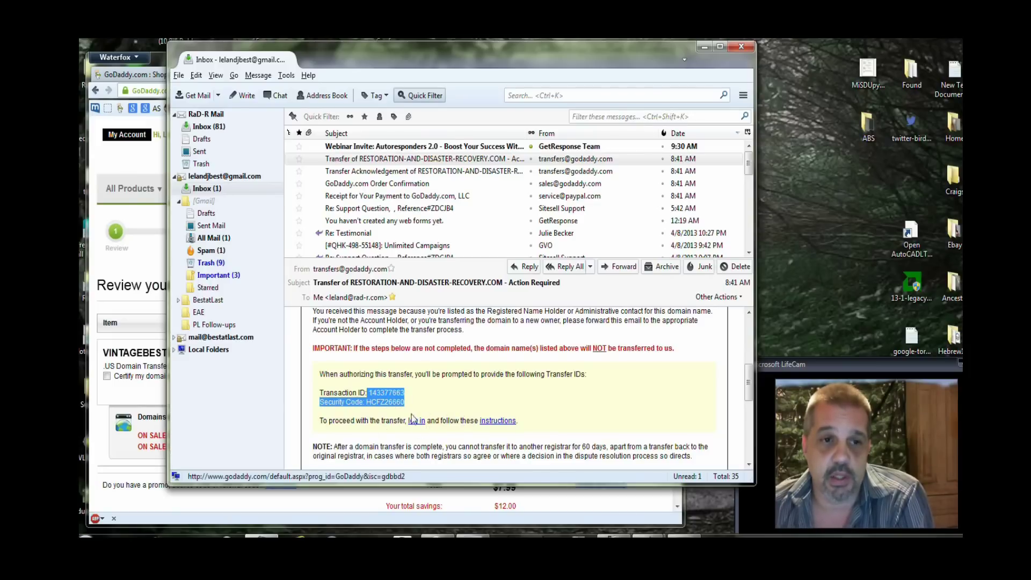
Go through My Account > Domains > Transfers to Pending Transfers, showing RESTORATION-AND-DISASTER-RECOVERY.COM awaiting authorization.
{"action": "left_click", "coordinate": [126, 163]}
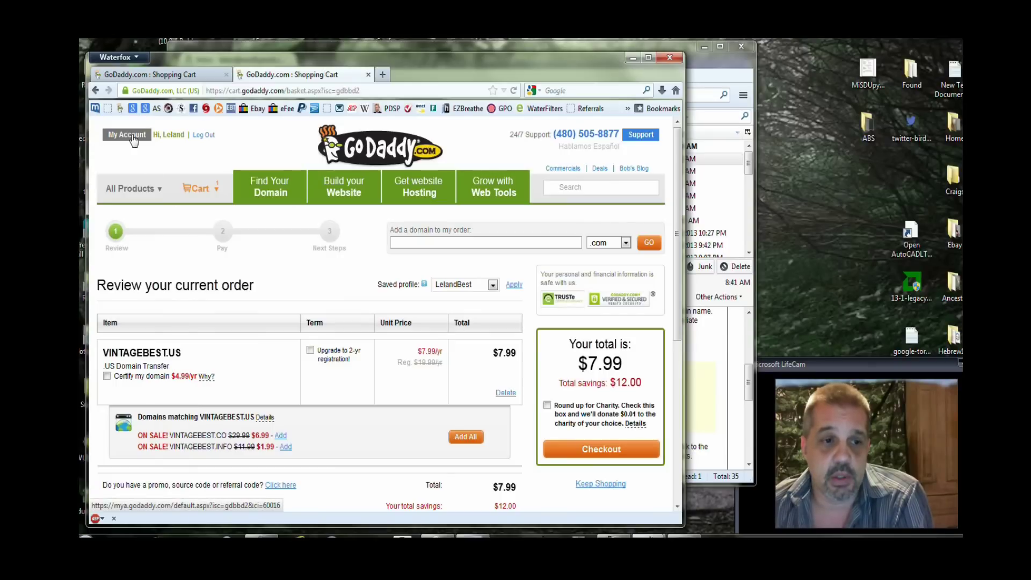
{"action": "left_click", "coordinate": [138, 139]}
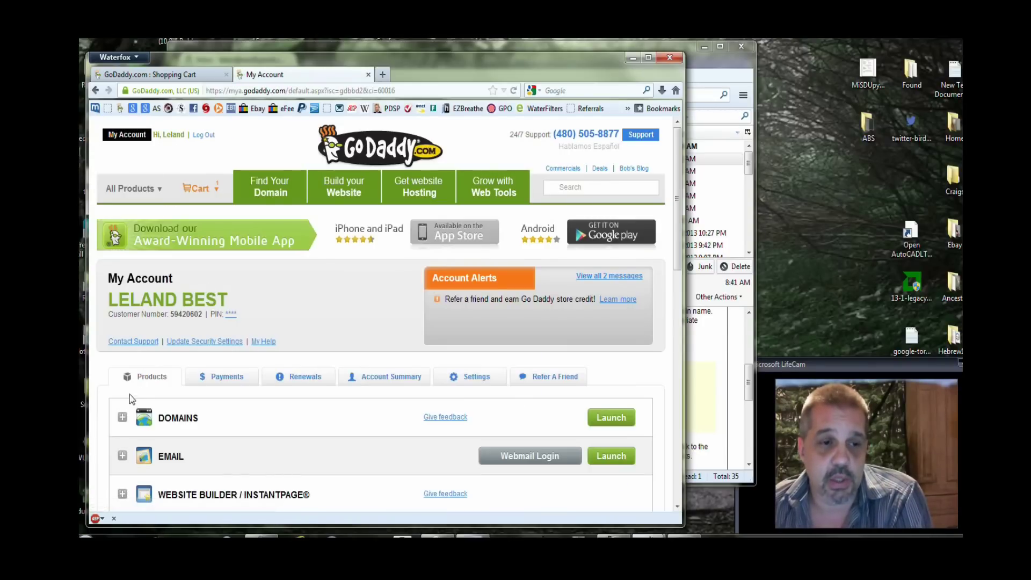
{"action": "left_click", "coordinate": [123, 417]}
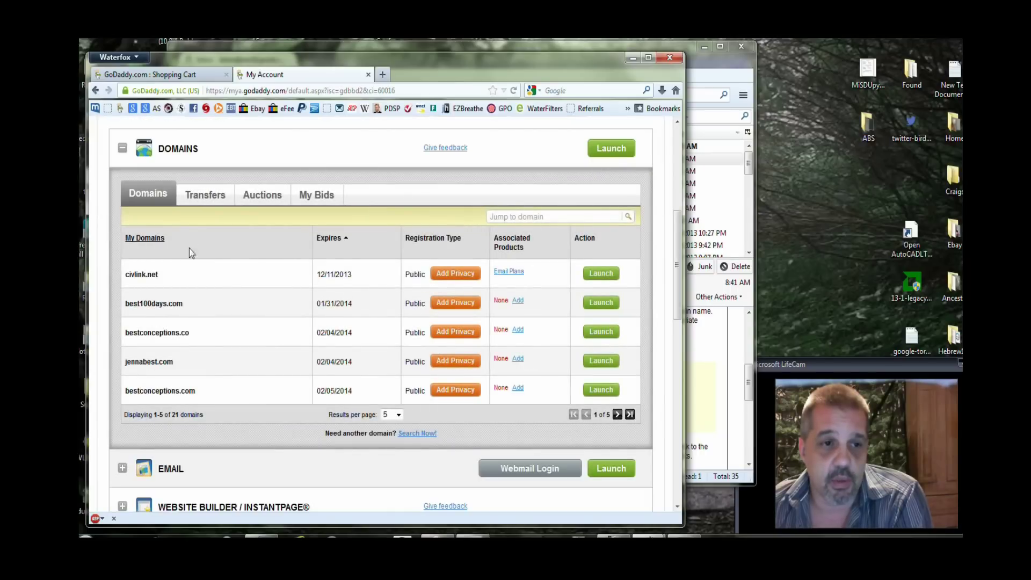
{"action": "left_click", "coordinate": [207, 197]}
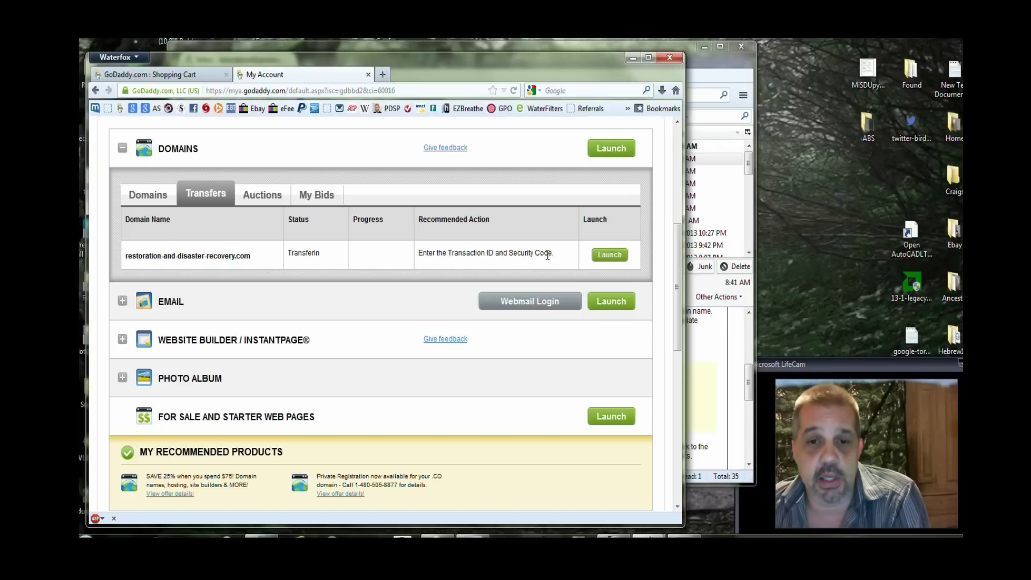
{"action": "left_click", "coordinate": [622, 257]}
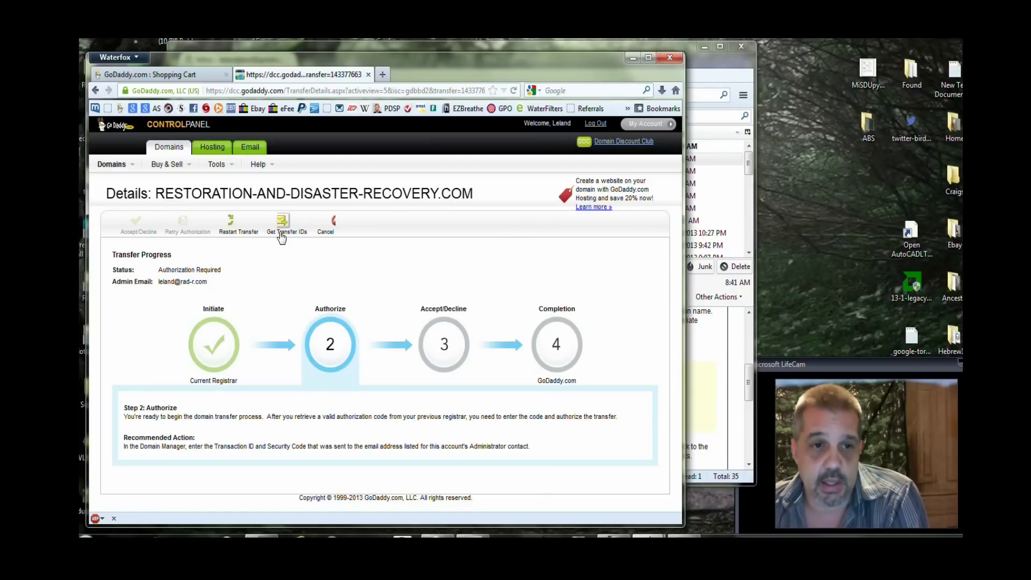
{"action": "mouse_move", "coordinate": [111, 164]}
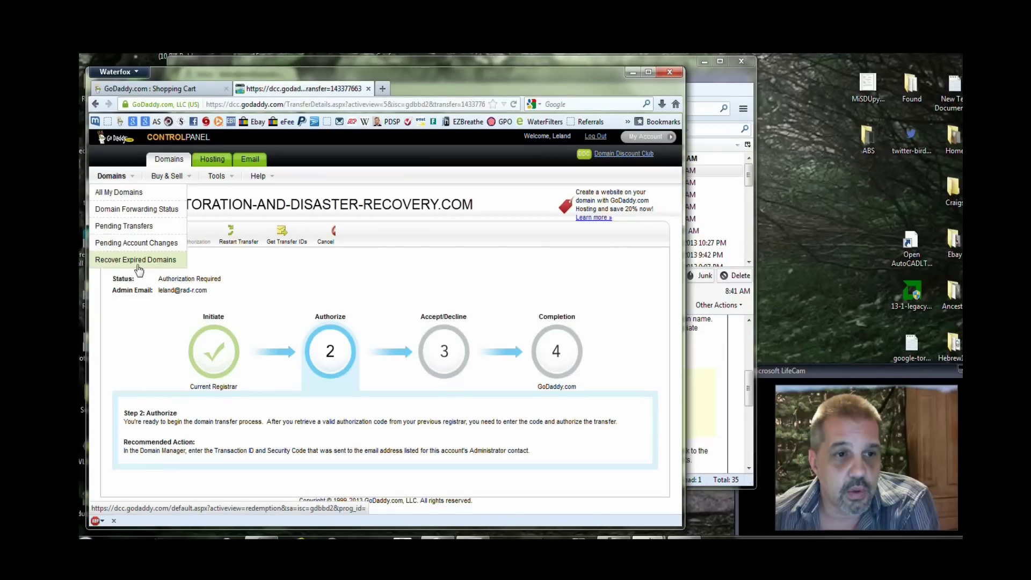
{"action": "left_click", "coordinate": [132, 226]}
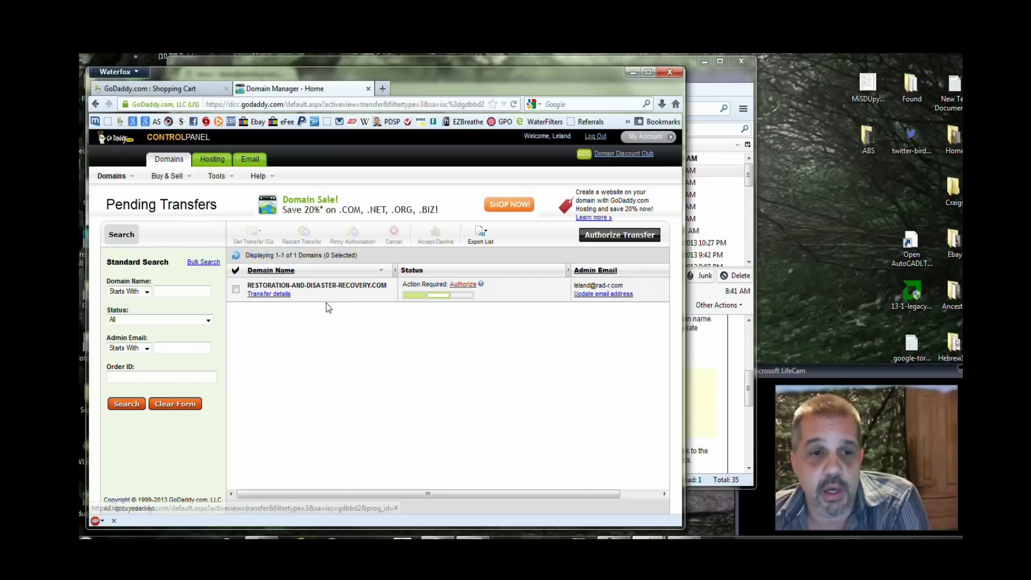
Open the Authorize Transfer form for RESTORATION-AND-DISASTER-RECOVERY.COM via Authorize and 'Authorize transfer now »'.
{"action": "left_click", "coordinate": [470, 285]}
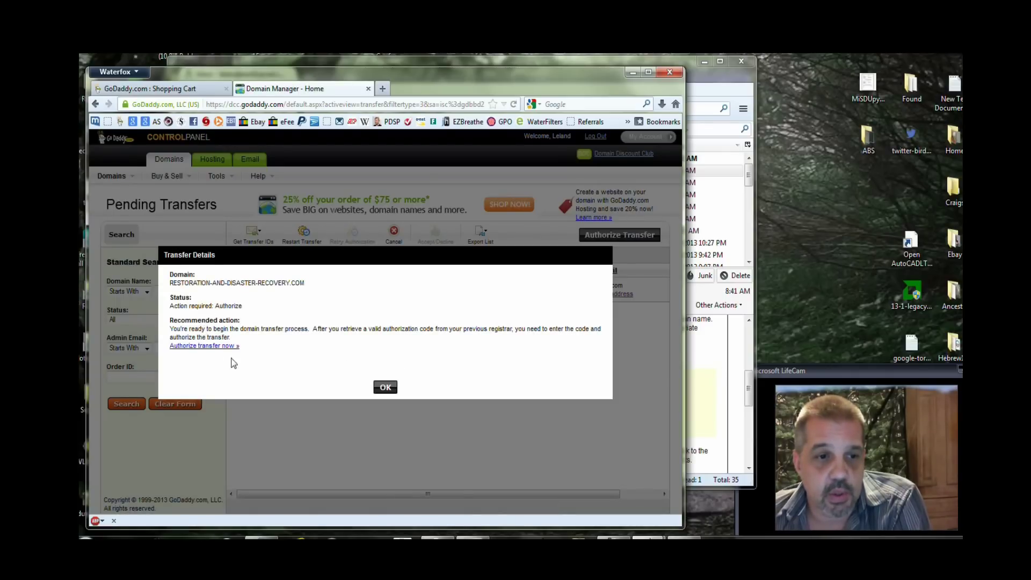
{"action": "left_click", "coordinate": [212, 346]}
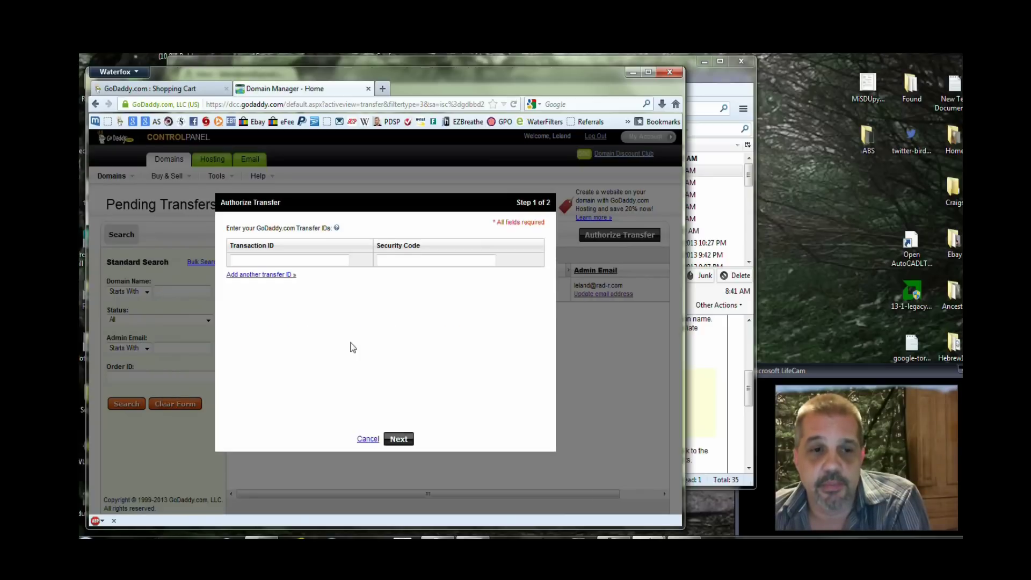
Copy the Transaction ID from the transfer email and switch back to the GoDaddy browser.
{"action": "left_click", "coordinate": [704, 354]}
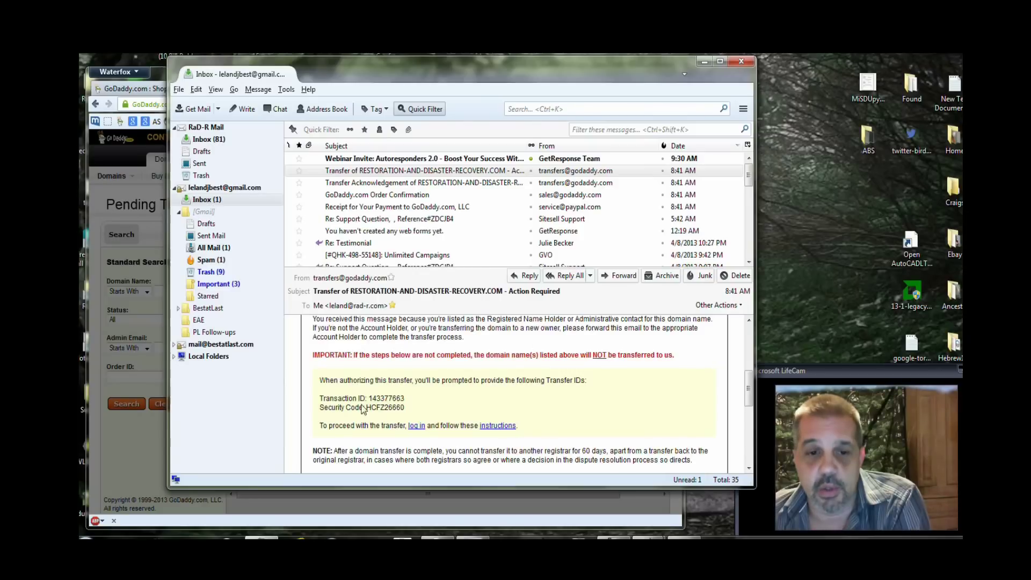
{"action": "left_click_drag", "start_coordinate": [370, 397], "coordinate": [404, 398]}
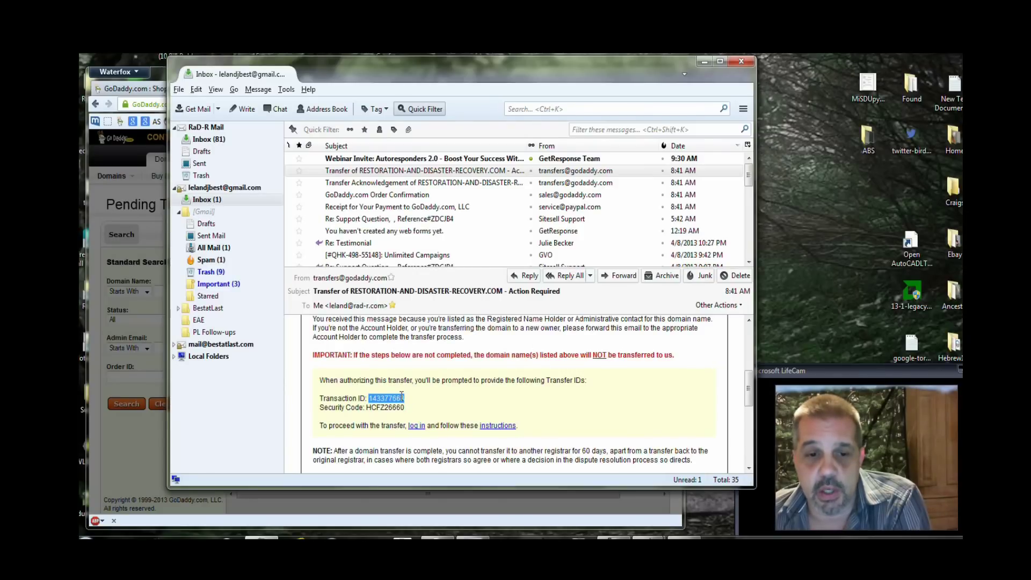
{"action": "right_click", "coordinate": [402, 396]}
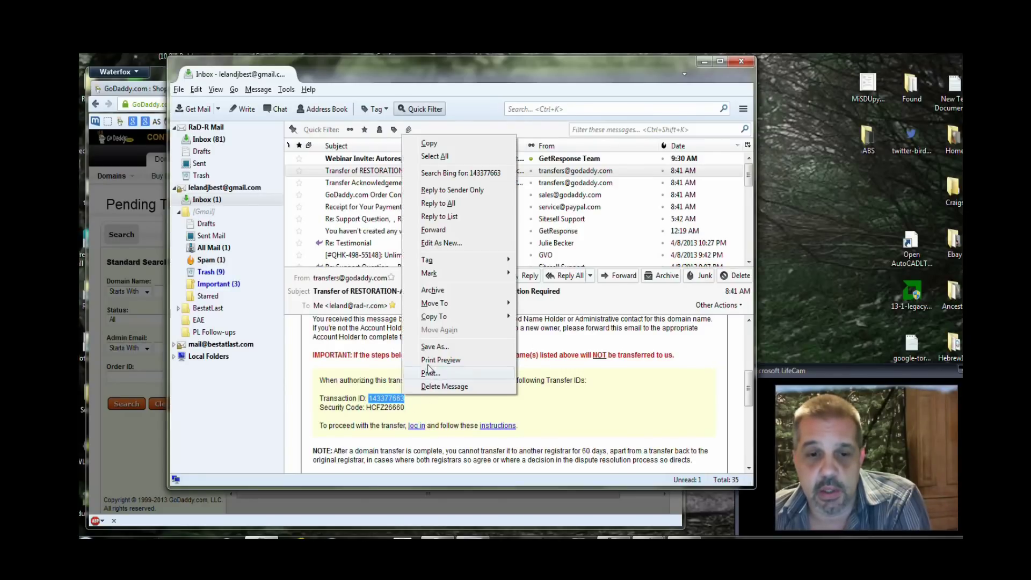
{"action": "left_click", "coordinate": [432, 143]}
{"action": "left_click", "coordinate": [143, 472]}
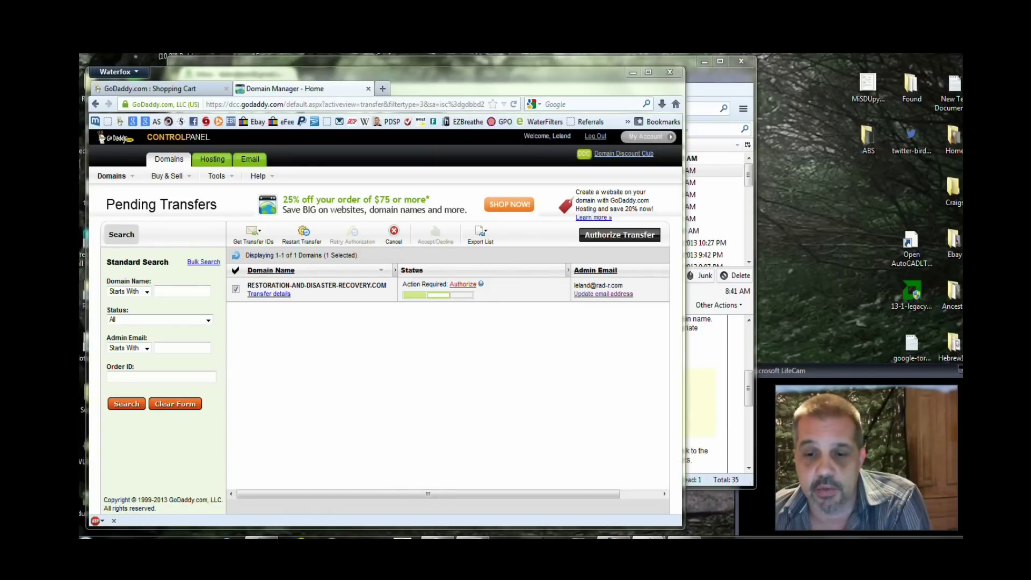
Reopen the Authorize Transfer form and paste the copied Transaction ID into its field.
{"action": "mouse_move", "coordinate": [650, 534]}
{"action": "mouse_move", "coordinate": [703, 495]}
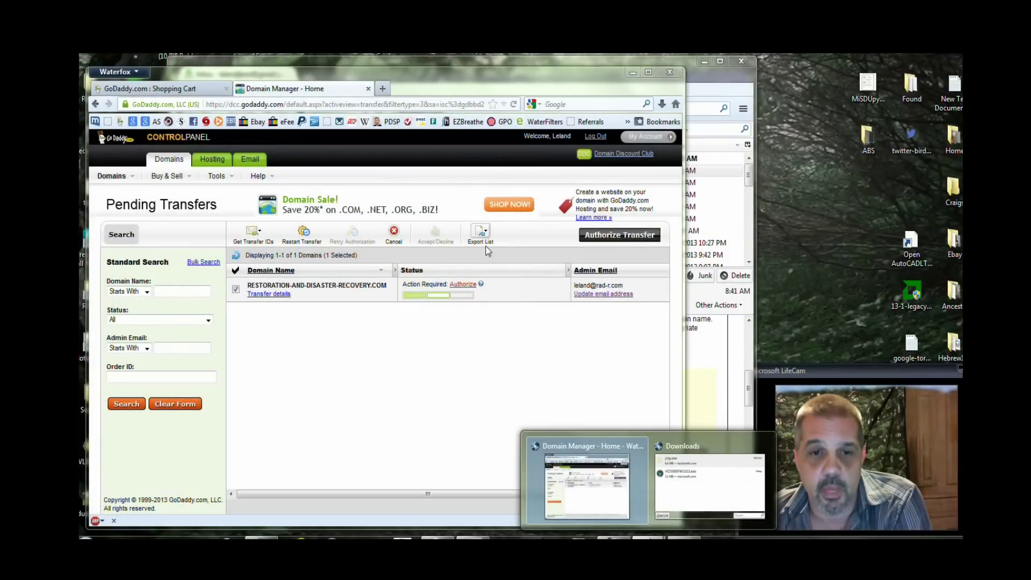
{"action": "left_click", "coordinate": [462, 284]}
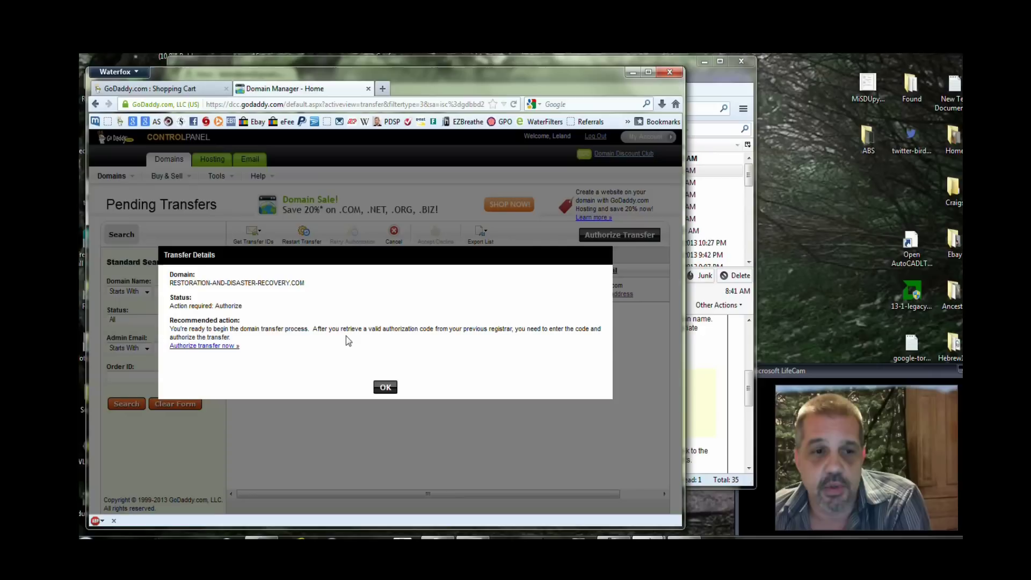
{"action": "left_click", "coordinate": [215, 345]}
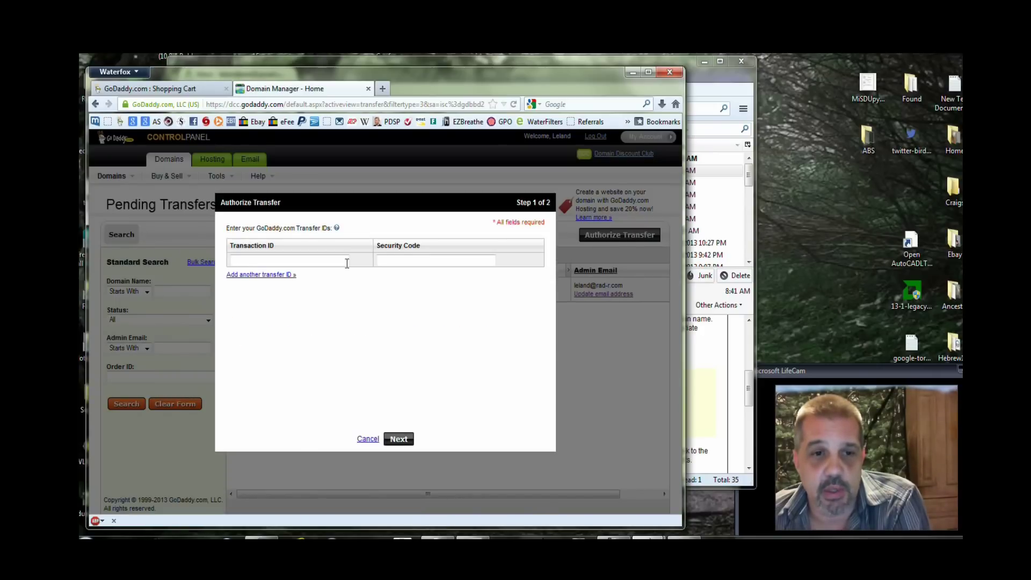
{"action": "left_click", "coordinate": [338, 261]}
{"action": "right_click", "coordinate": [335, 261]}
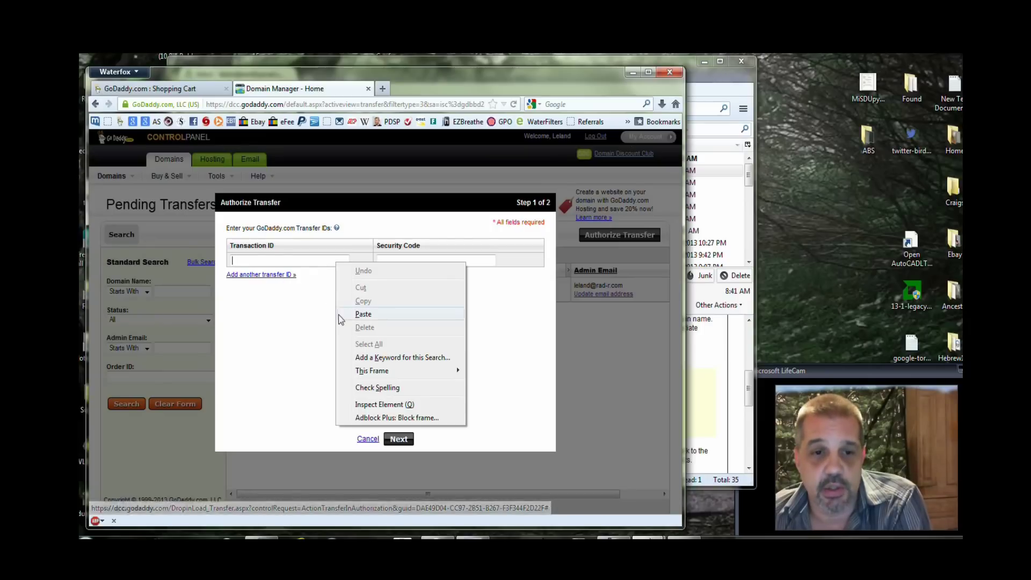
{"action": "left_click", "coordinate": [366, 315]}
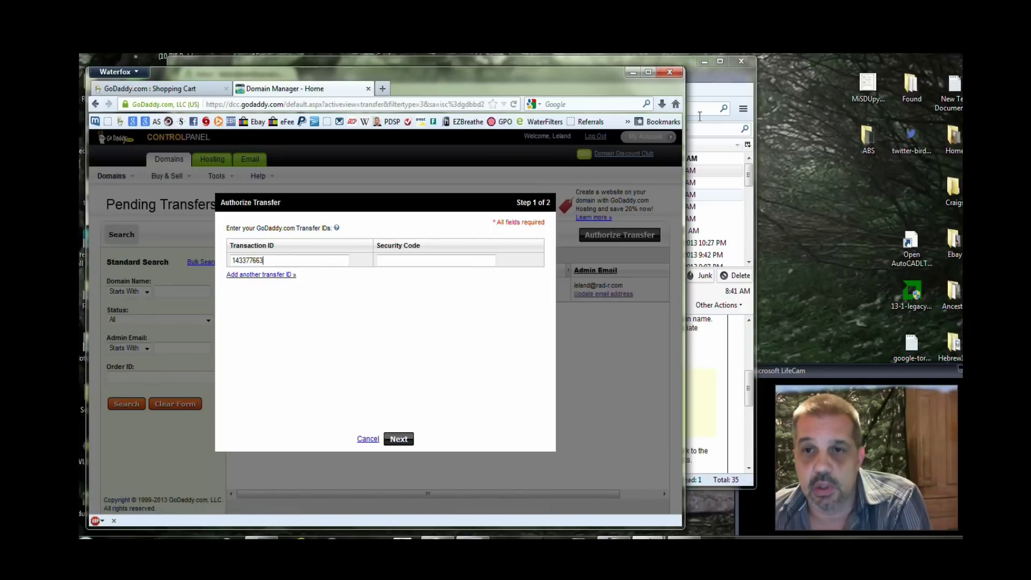
{"action": "left_click_drag", "start_coordinate": [707, 80], "coordinate": [751, 82]}
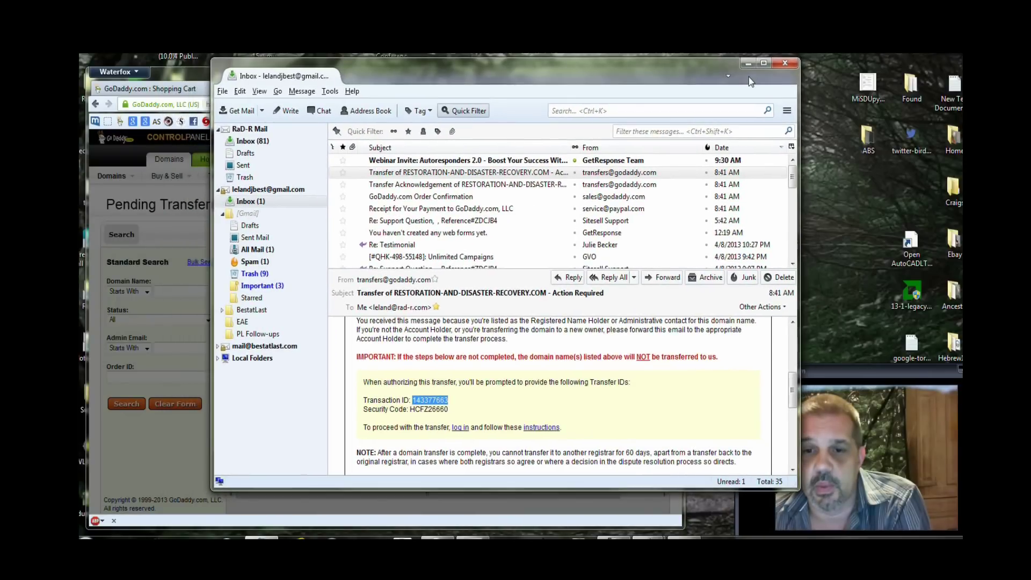
Copy the email's Security Code and place the mail window beside the Authorize Transfer form.
{"action": "left_click", "coordinate": [467, 410]}
{"action": "left_click_drag", "start_coordinate": [451, 410], "coordinate": [412, 414]}
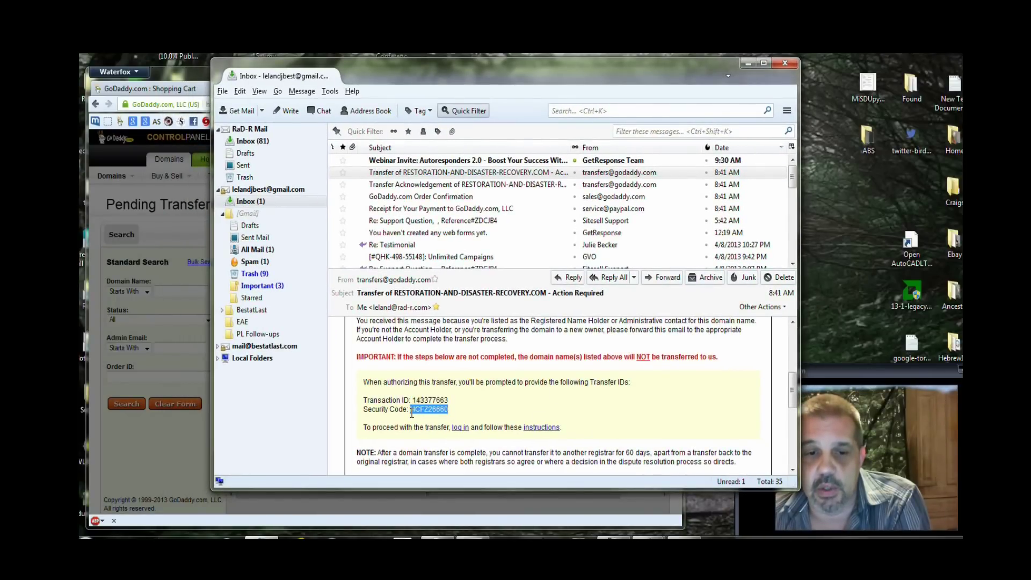
{"action": "right_click", "coordinate": [412, 412]}
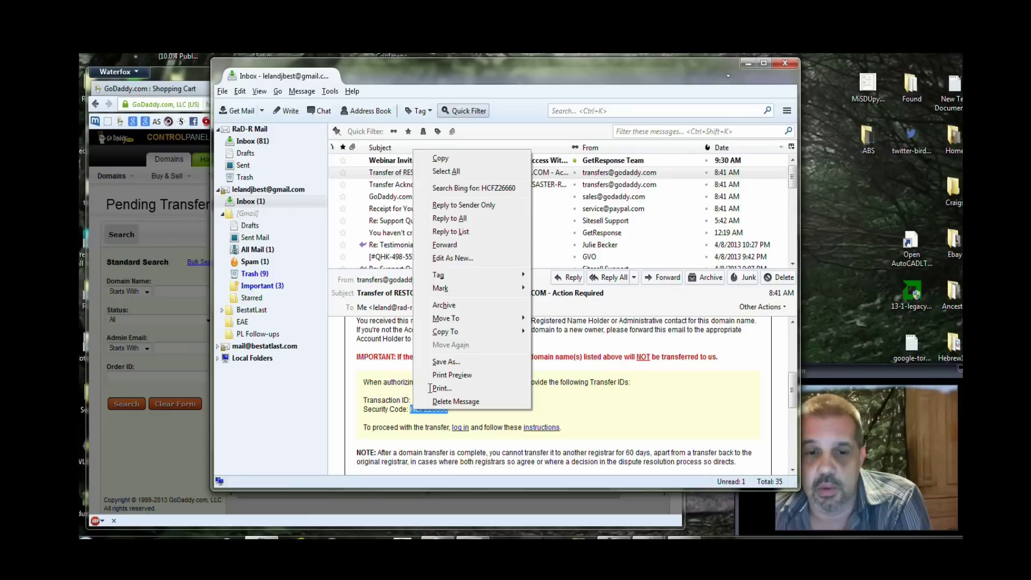
{"action": "mouse_move", "coordinate": [454, 330]}
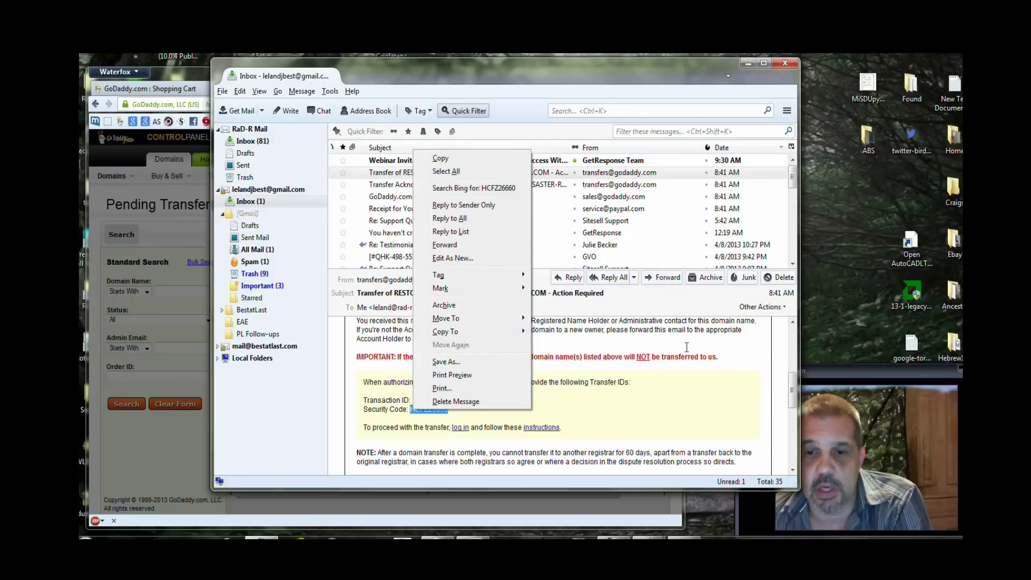
{"action": "left_click", "coordinate": [440, 158]}
{"action": "left_click_drag", "start_coordinate": [509, 87], "coordinate": [853, 53]}
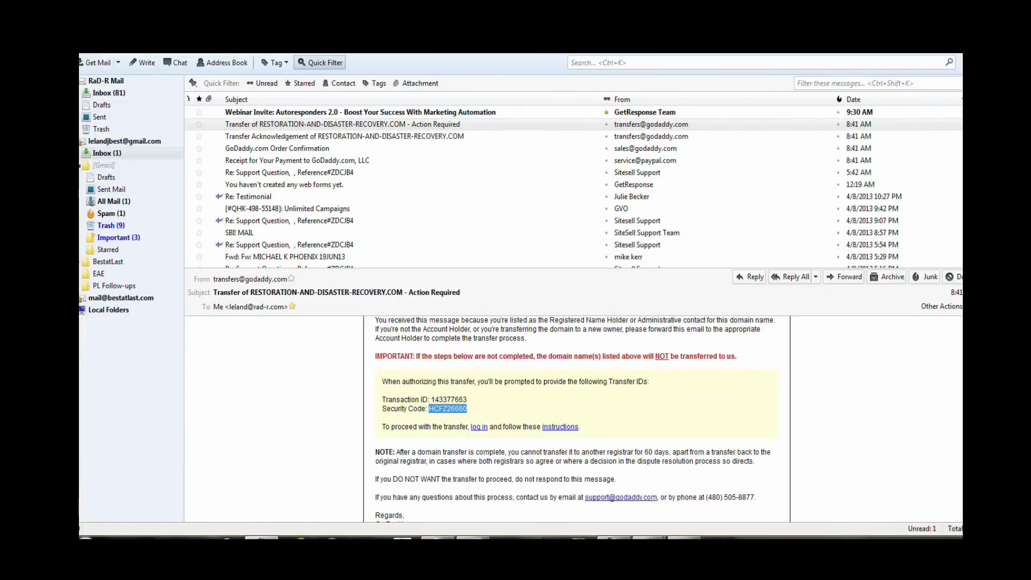
{"action": "left_click_drag", "start_coordinate": [472, 54], "coordinate": [748, 87]}
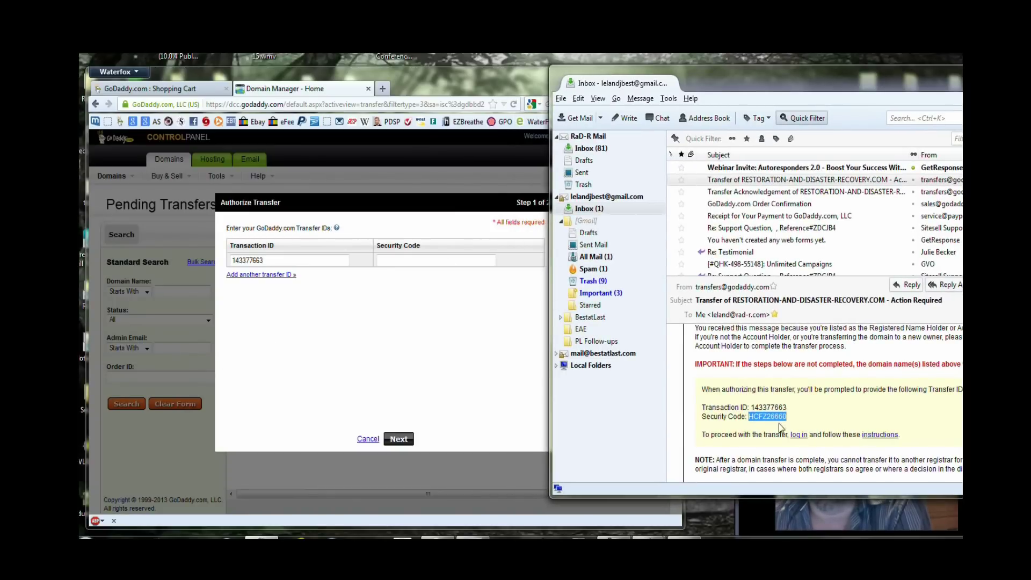
Copy the emailed security code into GoDaddy's Security Code field and advance to Step 2's Authorization Code.
{"action": "right_click", "coordinate": [760, 422]}
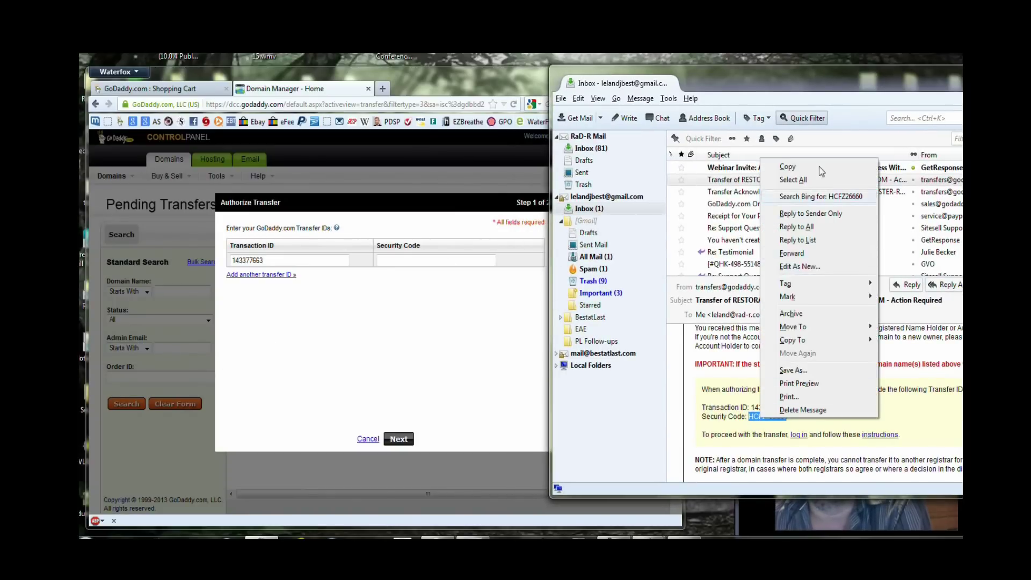
{"action": "left_click", "coordinate": [781, 169]}
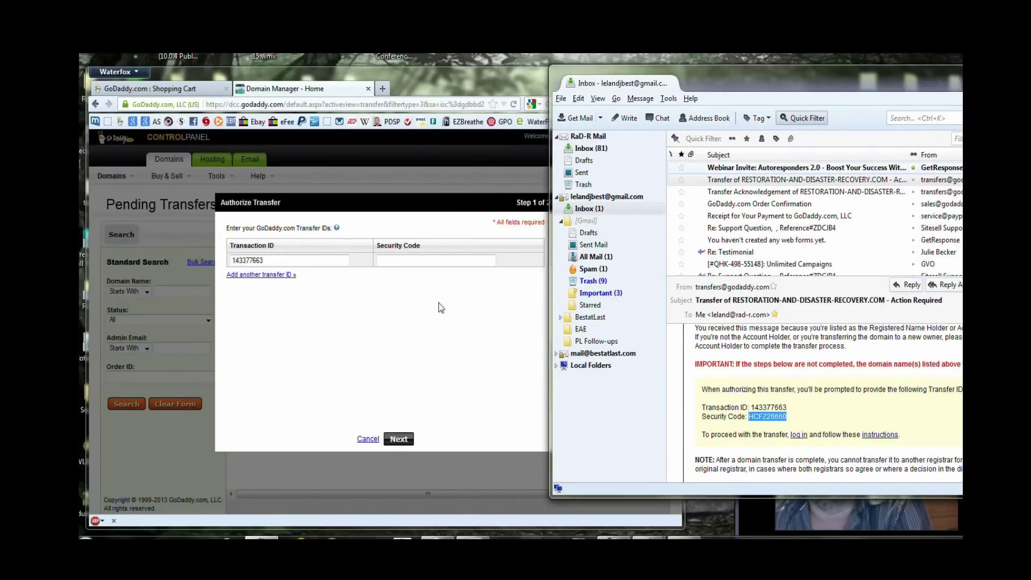
{"action": "right_click", "coordinate": [385, 262]}
{"action": "left_click", "coordinate": [413, 315]}
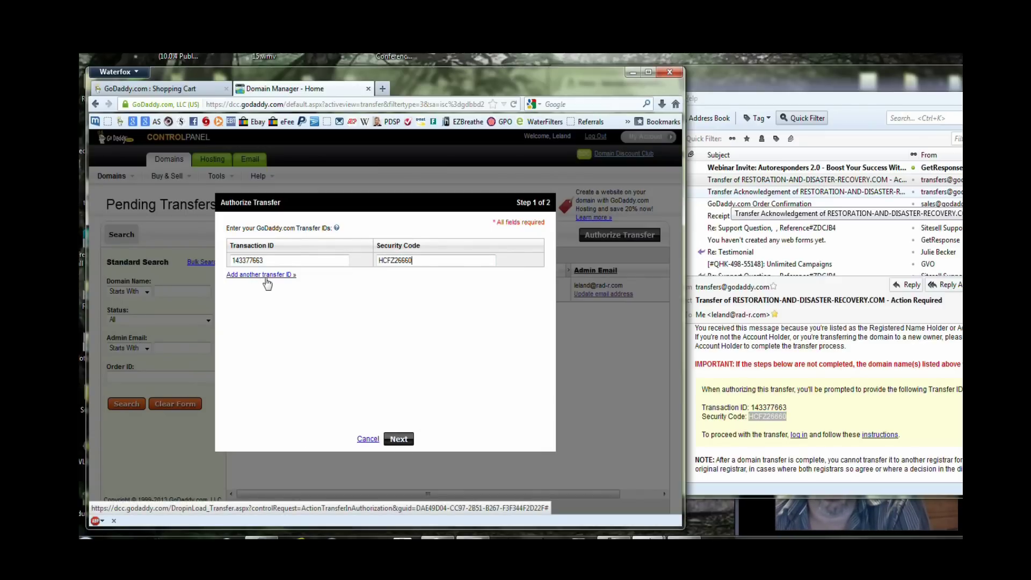
{"action": "left_click", "coordinate": [402, 440]}
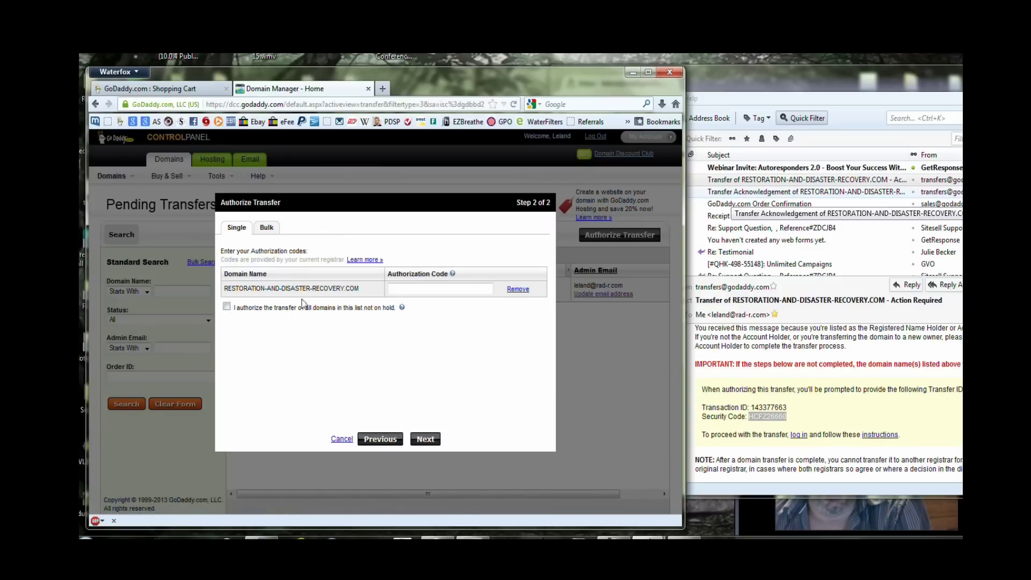
{"action": "left_click", "coordinate": [411, 289]}
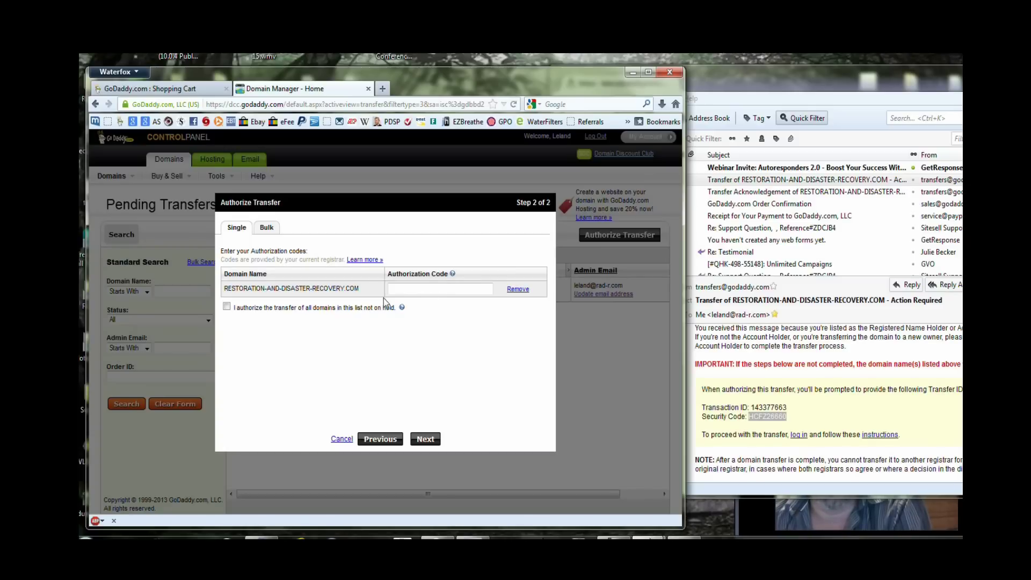
{"action": "key", "text": "alt+Tab"}
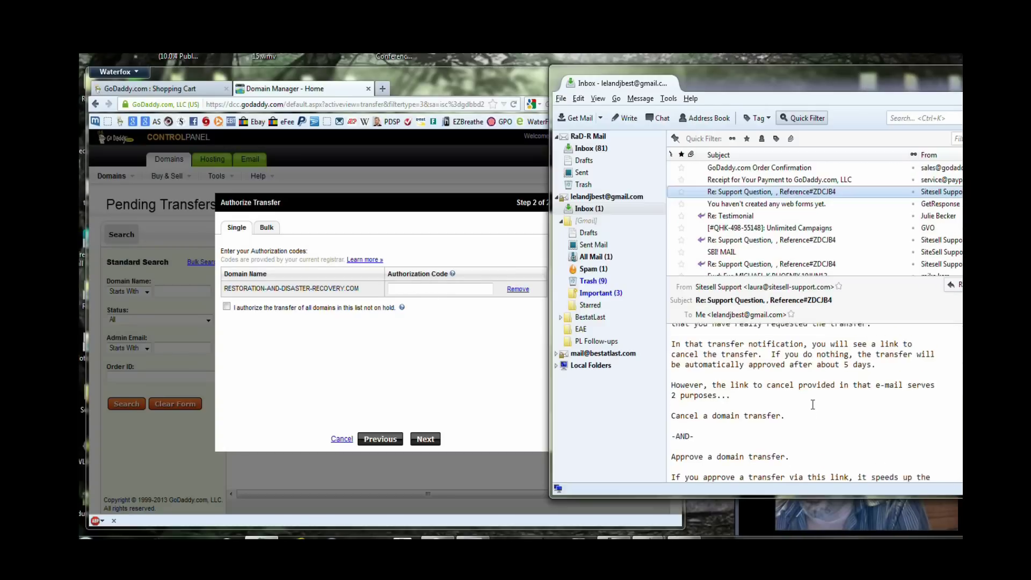
Find the Auth Code instructions in the support email and open the manage.opensrs.net link in the browser.
{"action": "scroll", "coordinate": [813, 404], "scroll_direction": "down", "scroll_amount": 3}
{"action": "scroll", "coordinate": [813, 404], "scroll_direction": "down", "scroll_amount": 3}
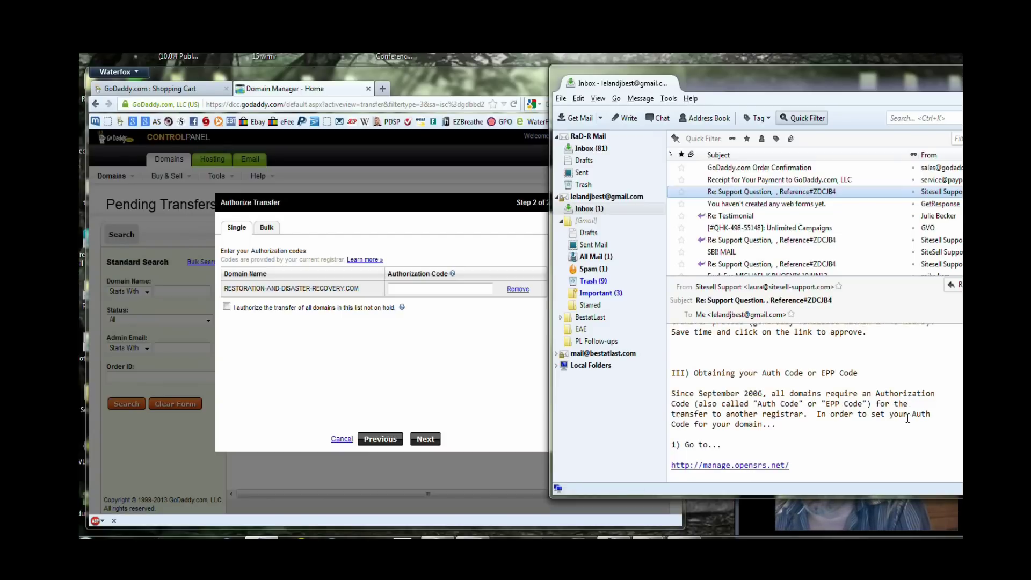
{"action": "scroll", "coordinate": [751, 461], "scroll_direction": "down", "scroll_amount": 3}
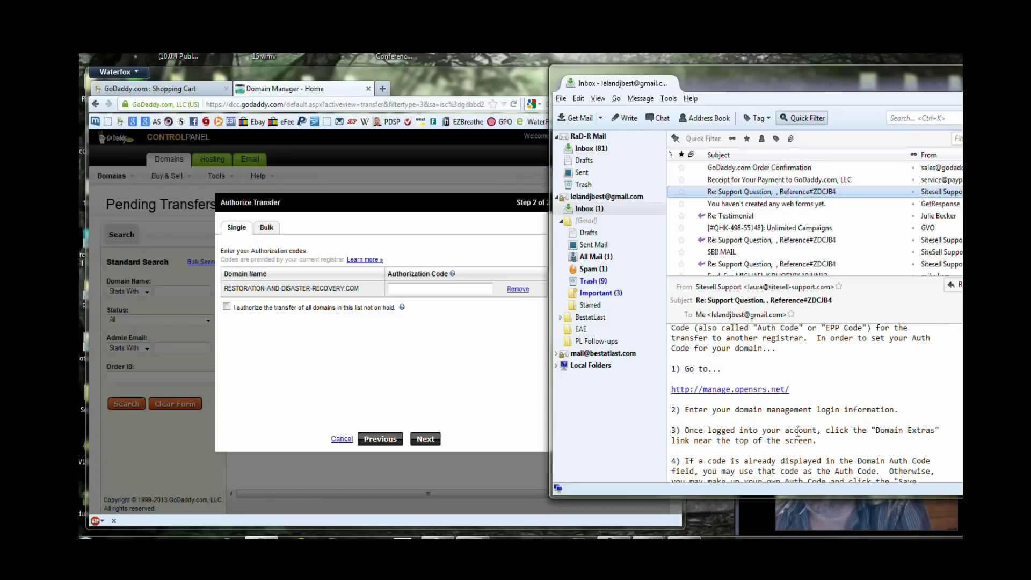
{"action": "scroll", "coordinate": [904, 396], "scroll_direction": "down", "scroll_amount": 3}
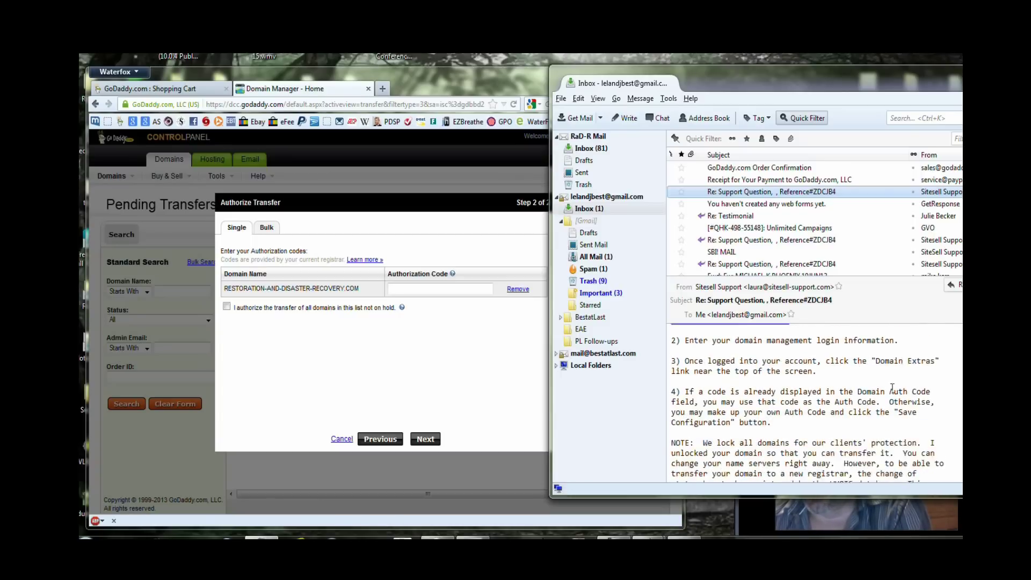
{"action": "scroll", "coordinate": [909, 396], "scroll_direction": "up", "scroll_amount": 3}
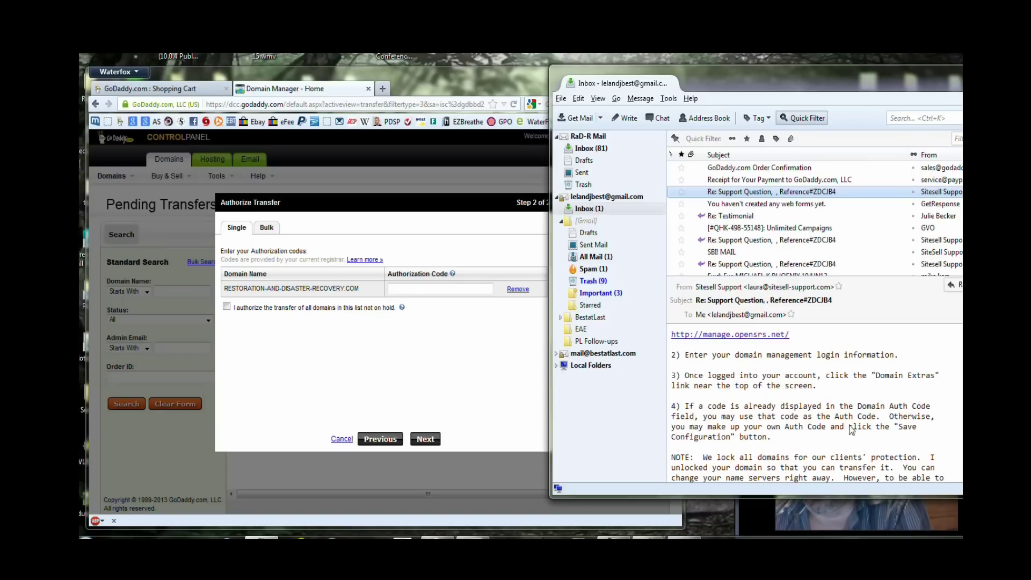
{"action": "right_click", "coordinate": [737, 391]}
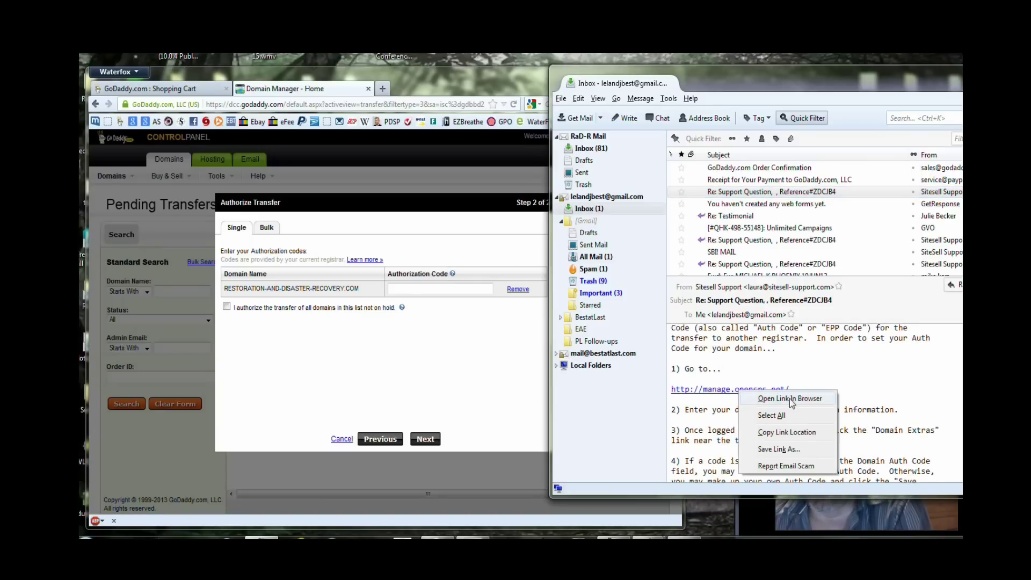
{"action": "left_click", "coordinate": [776, 398]}
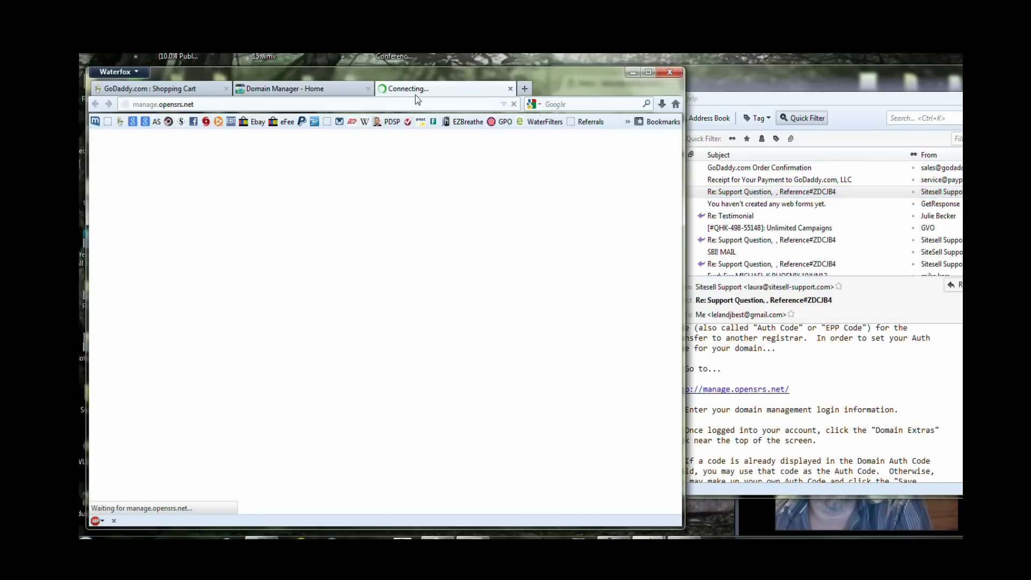
Sign in to OpenSRS for restoration-and-disaster-recovery.com with the account's user name and password.
{"action": "left_click", "coordinate": [369, 188]}
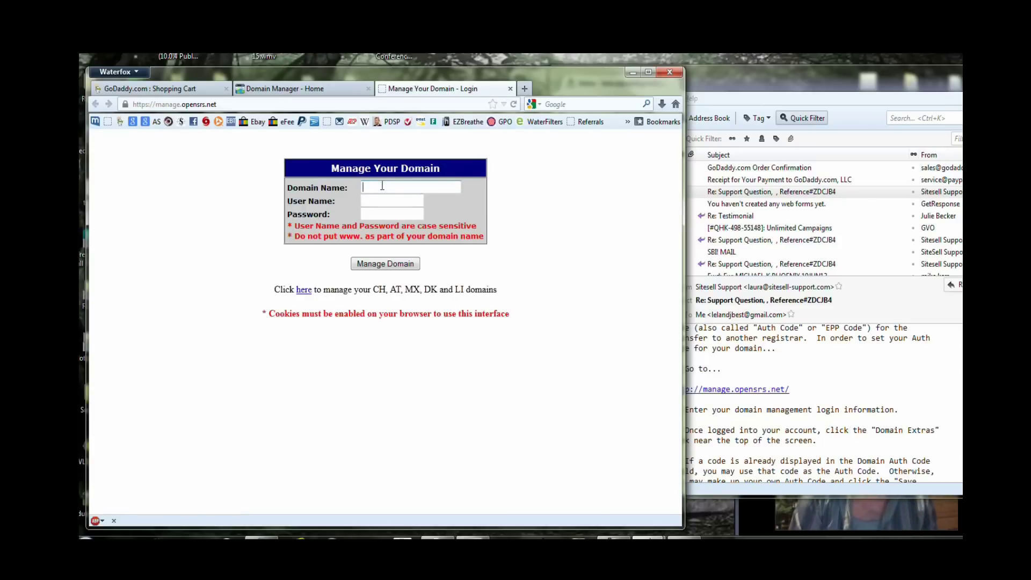
{"action": "type", "text": "restoration-and-"}
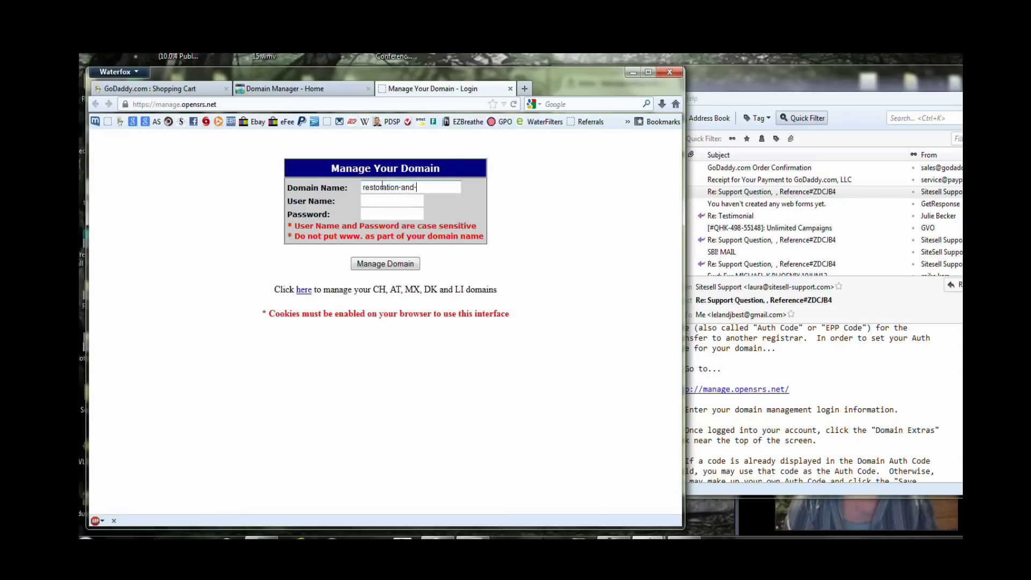
{"action": "type", "text": "disaster-recovery.com"}
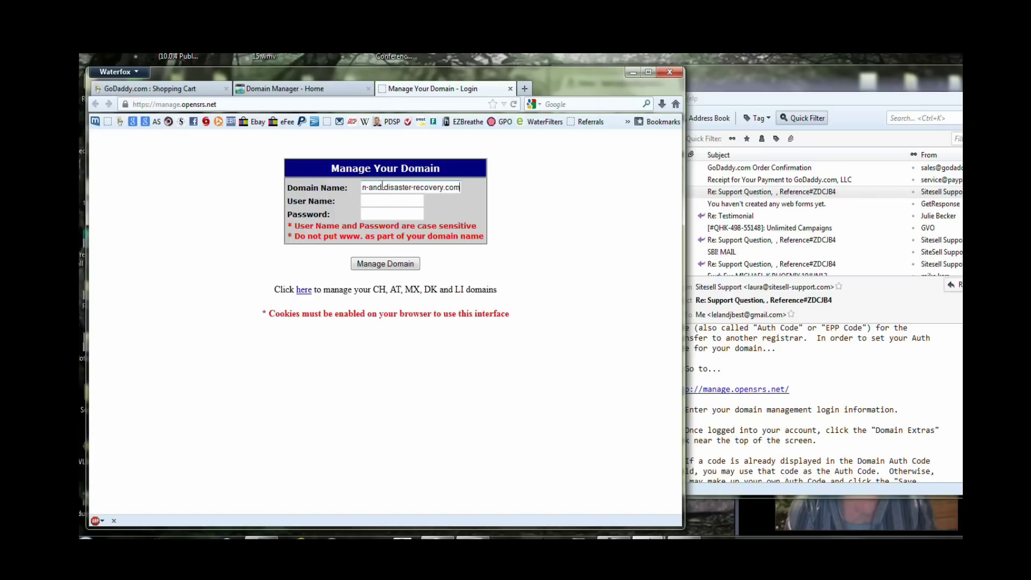
{"action": "key", "text": "Tab"}
{"action": "type", "text": "restora3"}
{"action": "key", "text": "Tab"}
{"action": "type", "text": "********"}
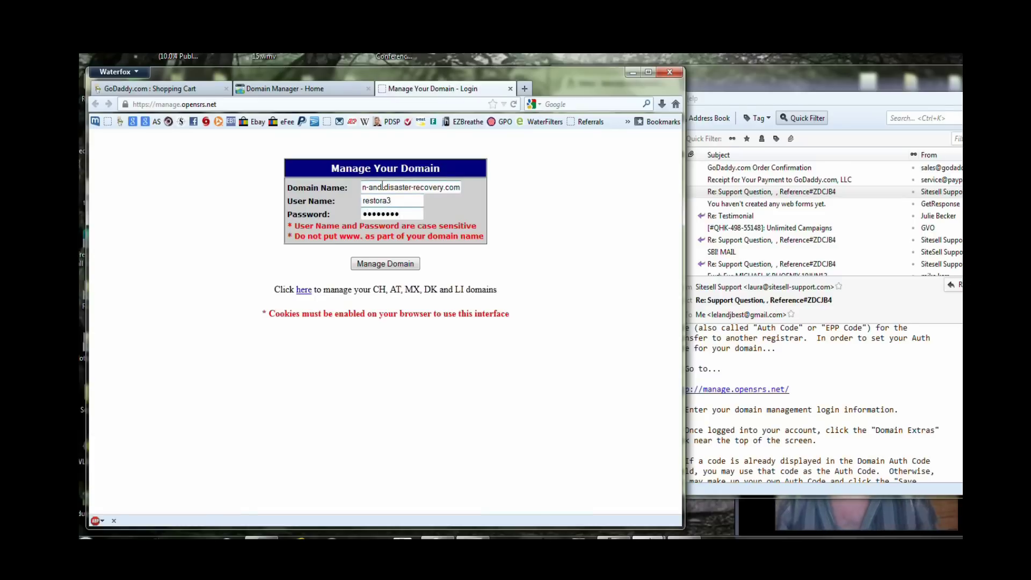
{"action": "key", "text": "Return"}
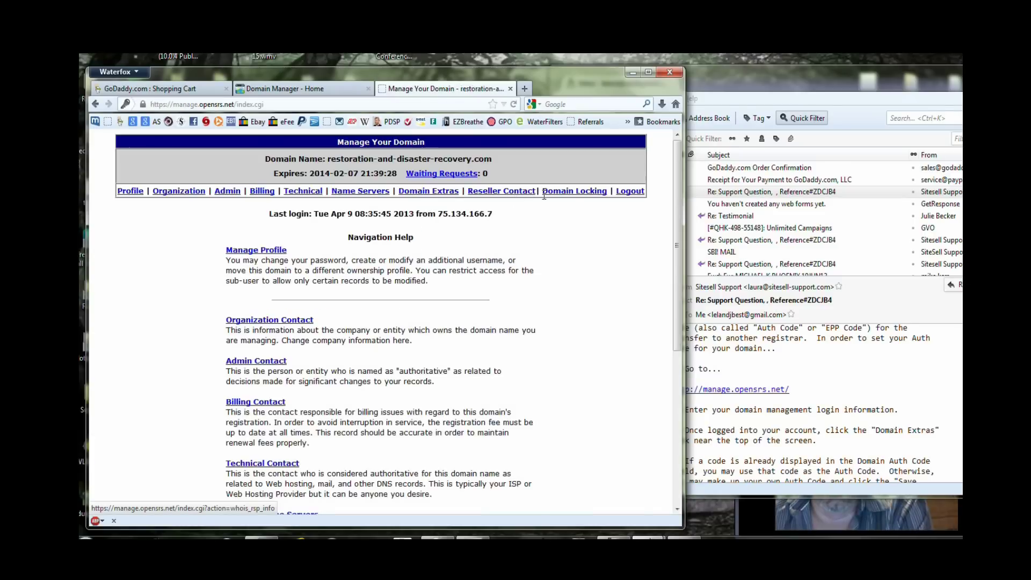
Copy the existing Domain Auth Code from the Domain Extras page.
{"action": "left_click", "coordinate": [446, 192]}
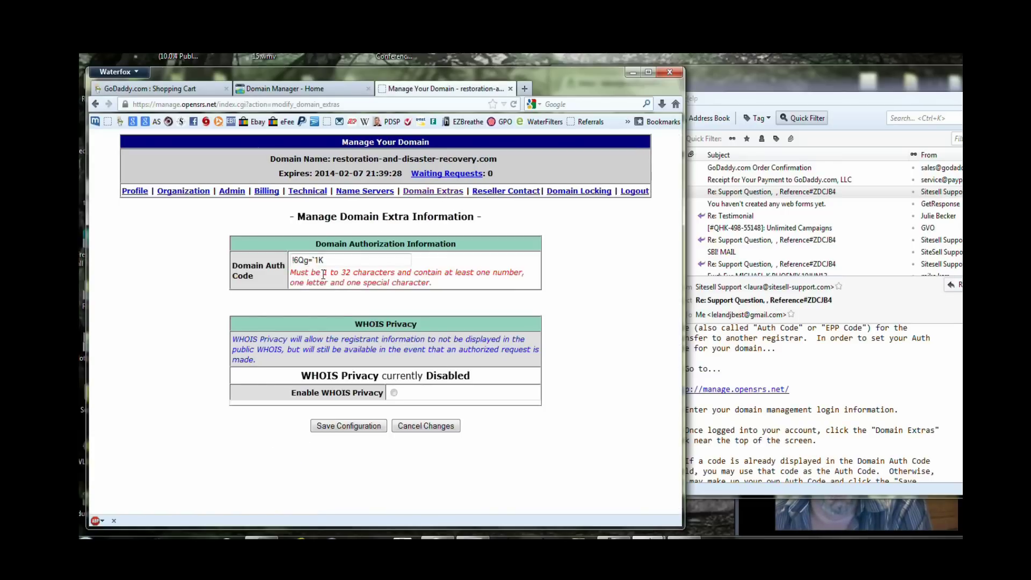
{"action": "left_click_drag", "start_coordinate": [338, 258], "coordinate": [290, 262]}
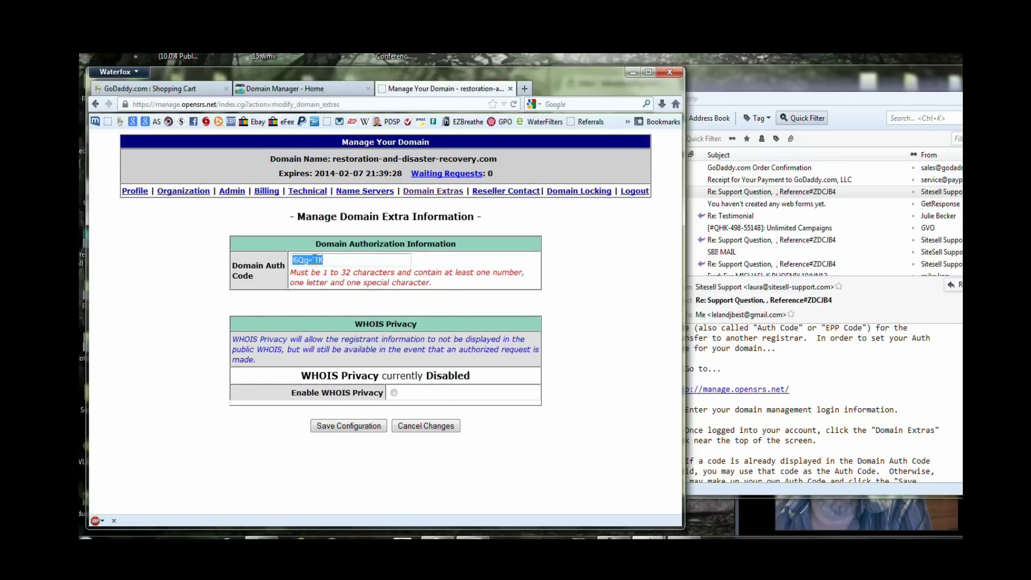
{"action": "right_click", "coordinate": [314, 259]}
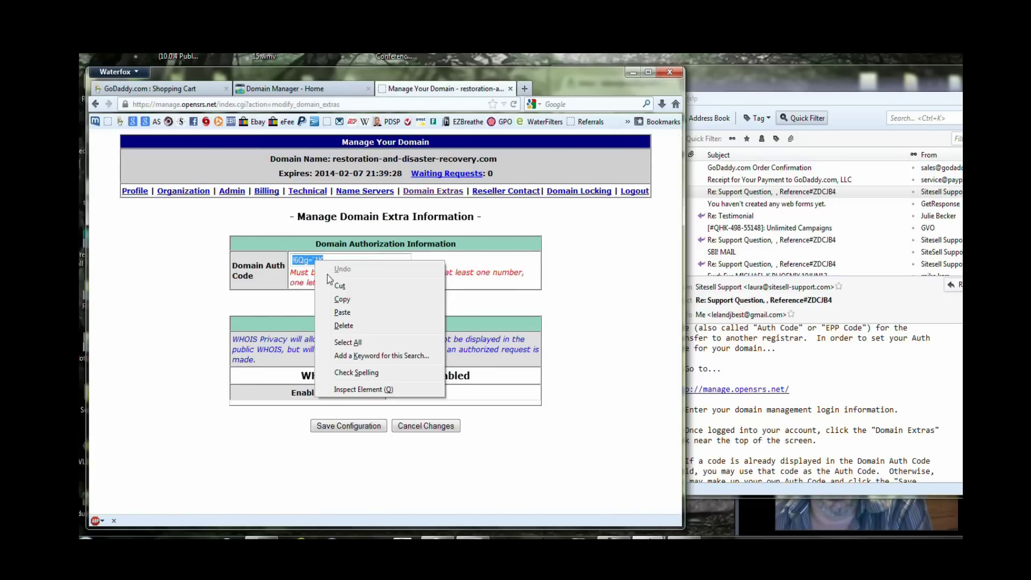
{"action": "left_click", "coordinate": [341, 299]}
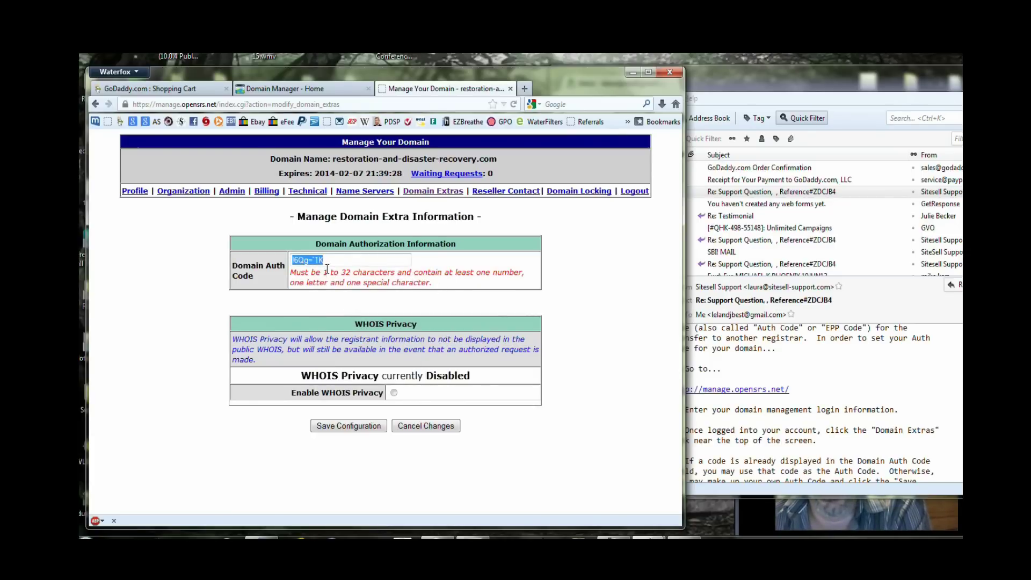
Paste the OpenSRS auth code into GoDaddy's Authorization Code field.
{"action": "left_click", "coordinate": [320, 94]}
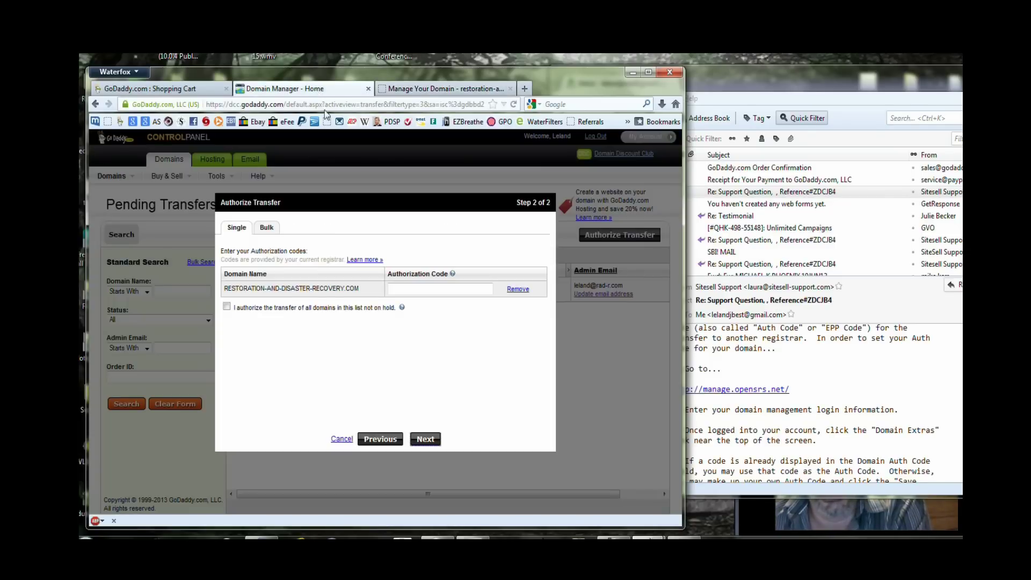
{"action": "left_click", "coordinate": [425, 293]}
{"action": "left_click", "coordinate": [426, 290]}
{"action": "right_click", "coordinate": [425, 290]}
{"action": "left_click", "coordinate": [454, 340]}
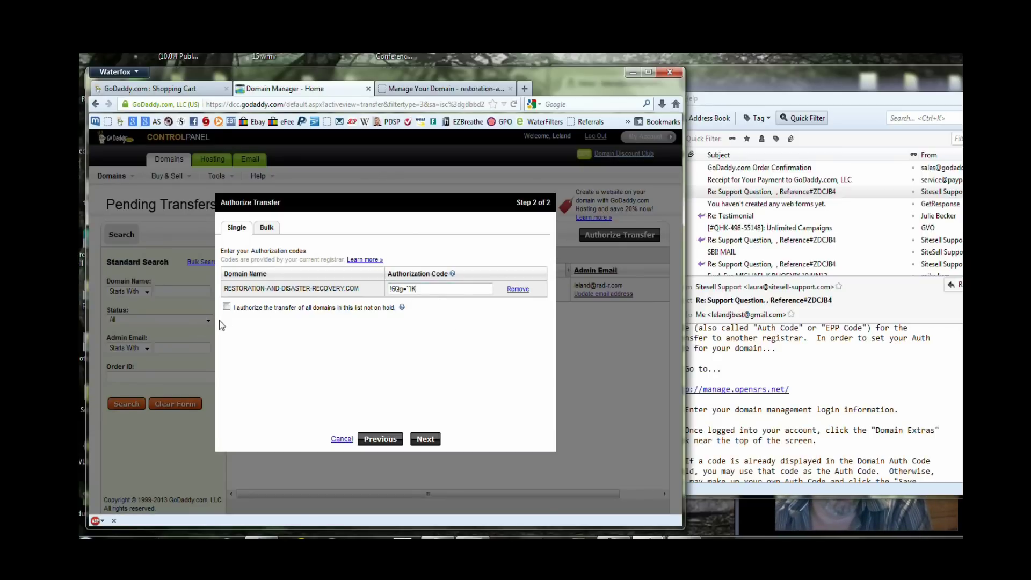
Authorize the transfer of all listed domains, submit it, and acknowledge the notice.
{"action": "left_click", "coordinate": [227, 308]}
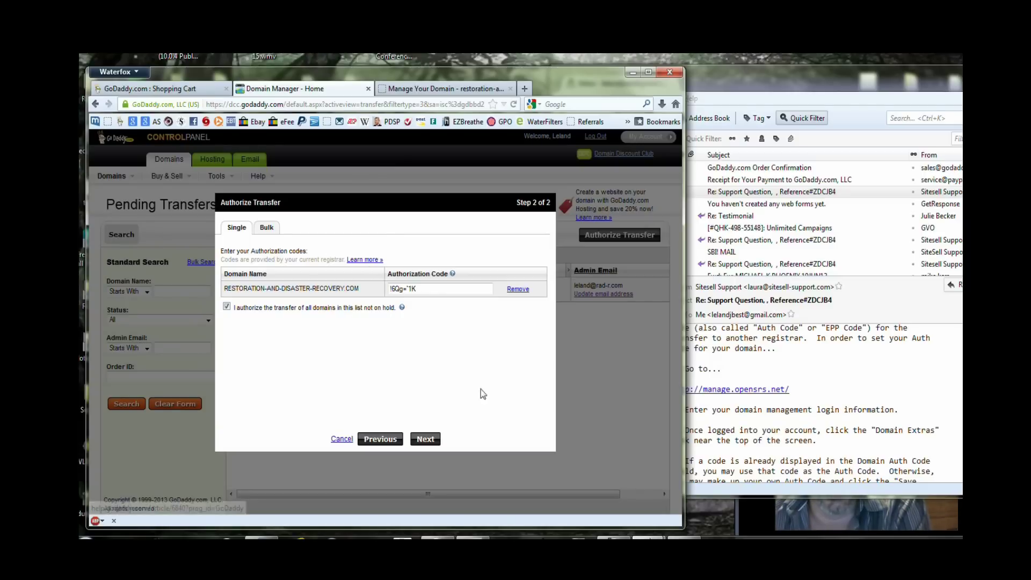
{"action": "left_click", "coordinate": [425, 439]}
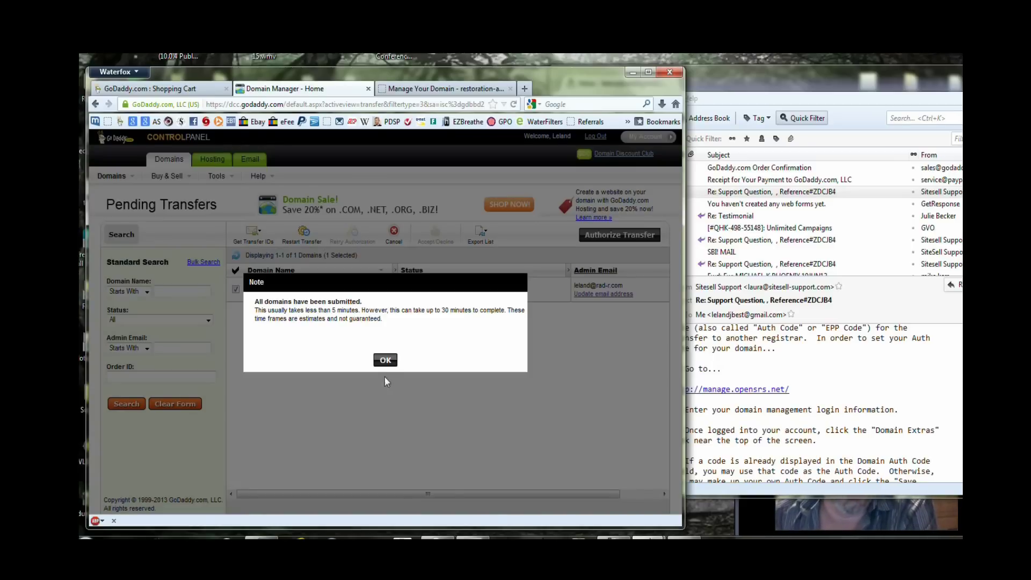
{"action": "left_click", "coordinate": [385, 360]}
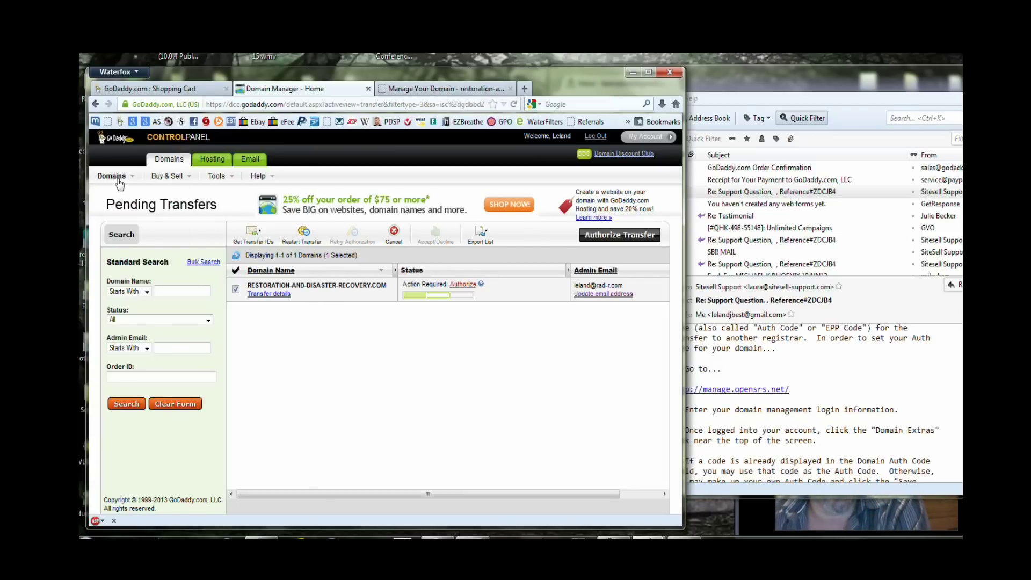
{"action": "mouse_move", "coordinate": [119, 180]}
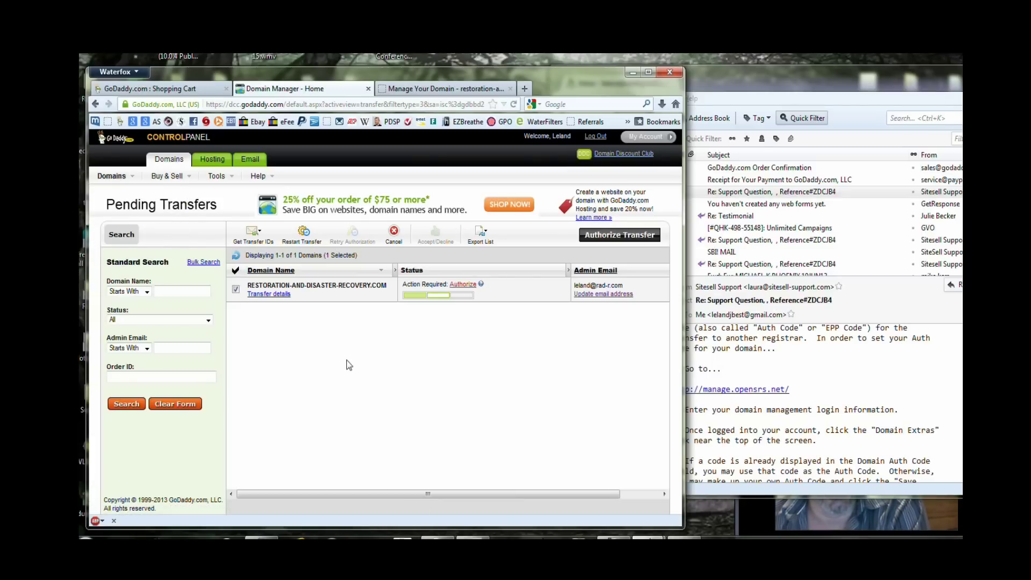
Show the account's Transfers tab, listing restoration-and-disaster-recovery.com as TransferIn.
{"action": "left_click", "coordinate": [111, 142]}
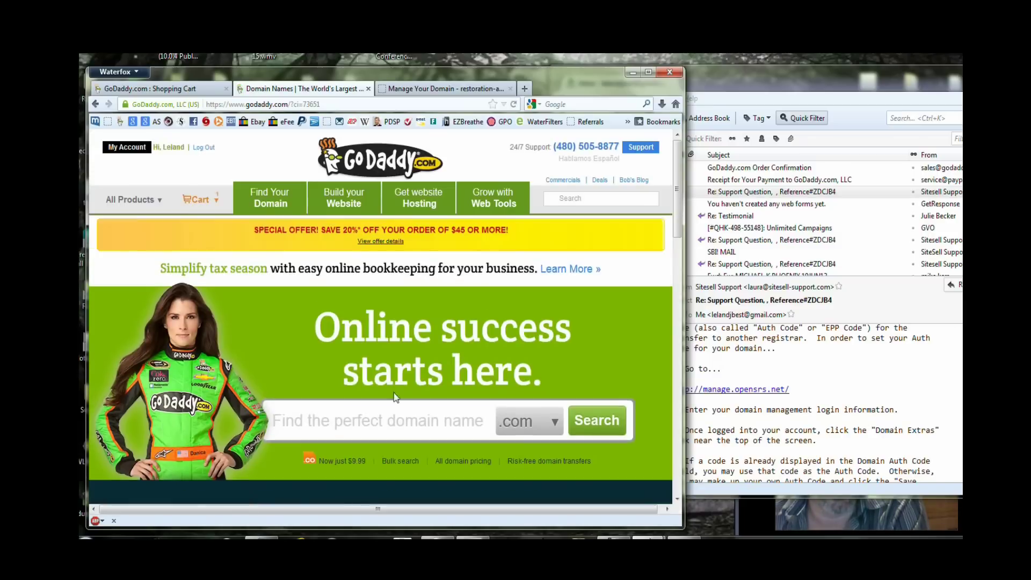
{"action": "left_click", "coordinate": [118, 150]}
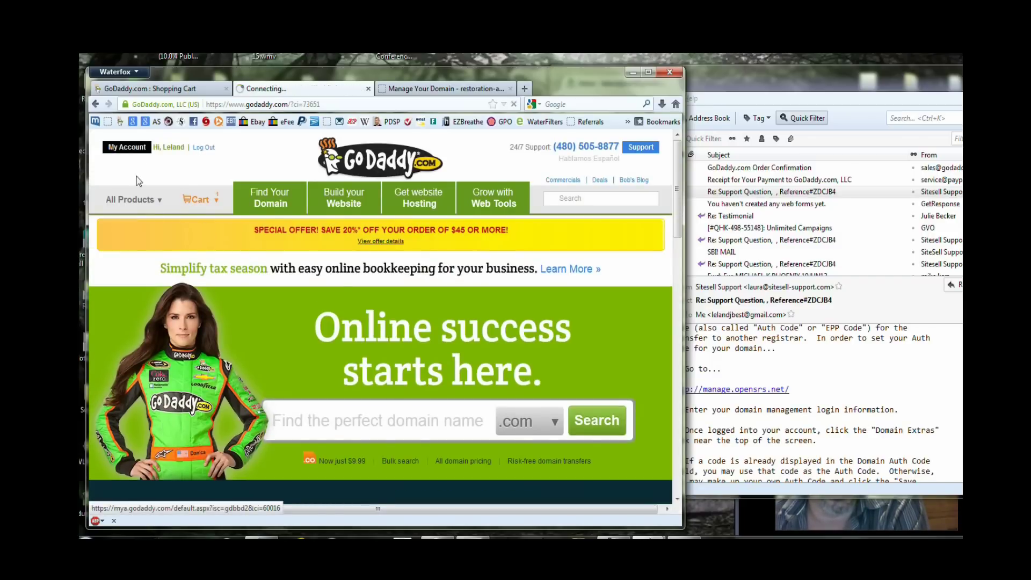
{"action": "scroll", "coordinate": [191, 305], "scroll_direction": "down", "scroll_amount": 2}
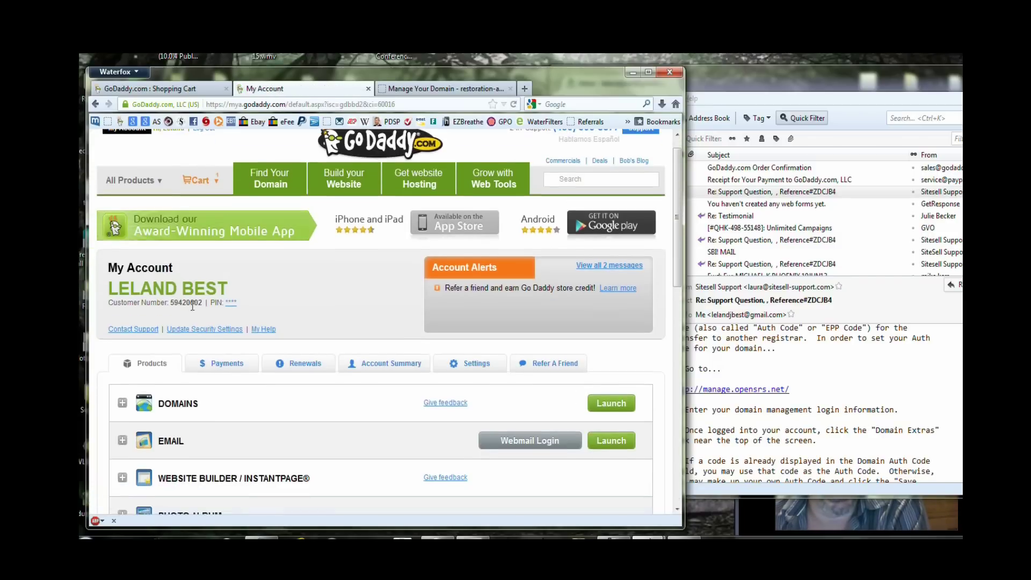
{"action": "left_click", "coordinate": [122, 353]}
{"action": "scroll", "coordinate": [166, 349], "scroll_direction": "down", "scroll_amount": 3}
{"action": "scroll", "coordinate": [166, 349], "scroll_direction": "down", "scroll_amount": 3}
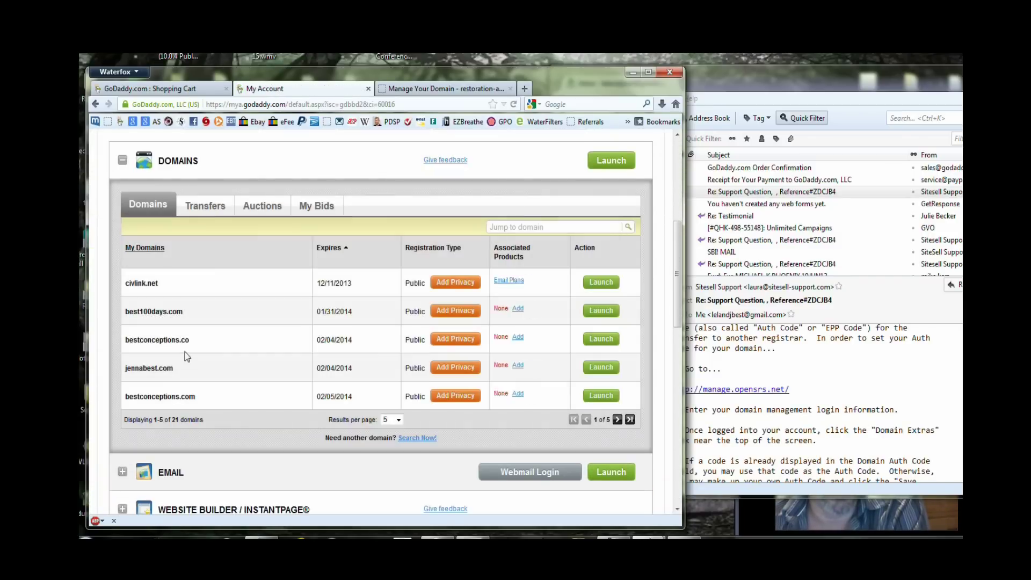
{"action": "left_click", "coordinate": [197, 214]}
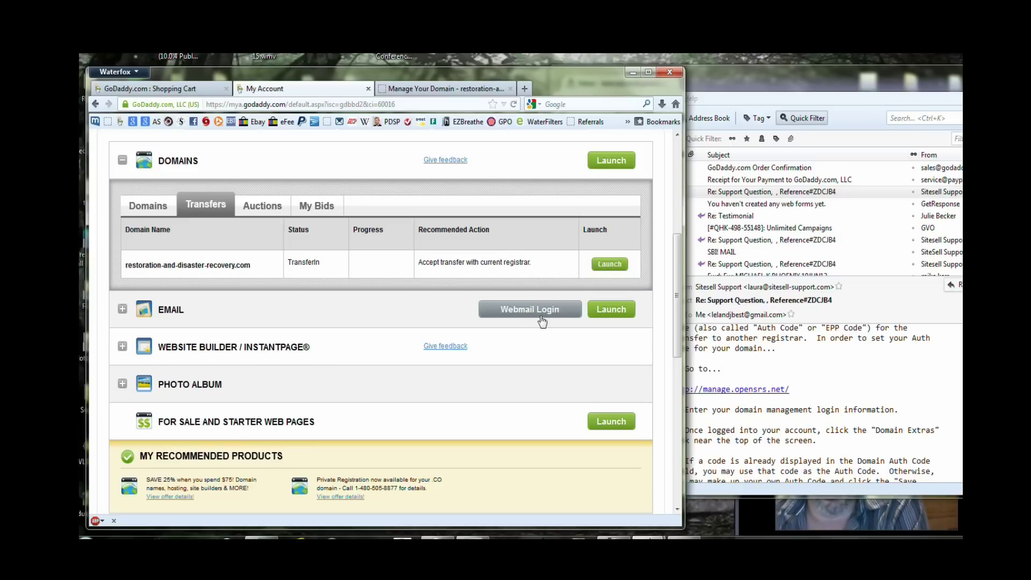
{"action": "left_click", "coordinate": [749, 364]}
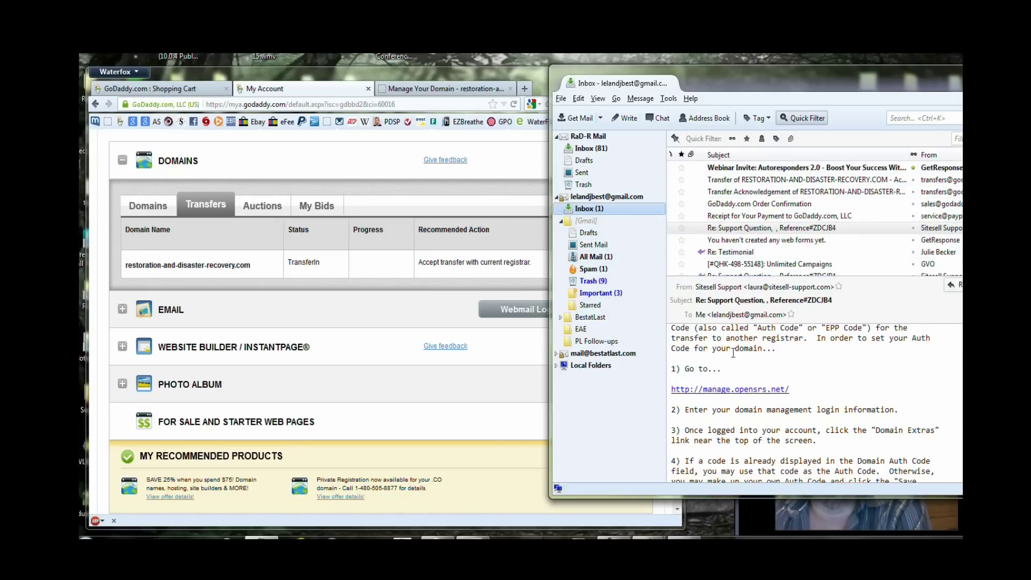
Show the account's domain list sorted by name in descending order.
{"action": "left_click", "coordinate": [403, 310]}
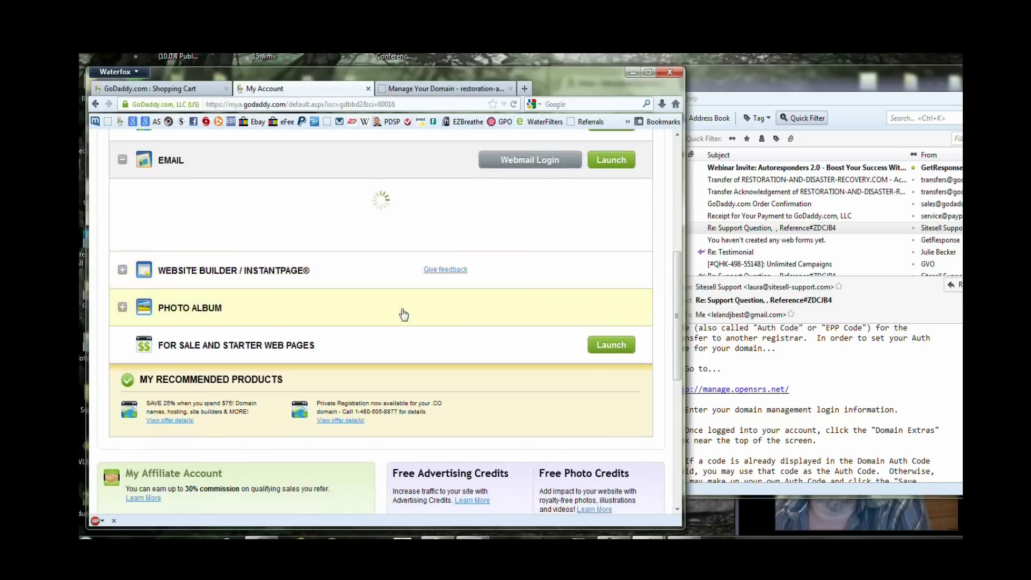
{"action": "scroll", "coordinate": [402, 309], "scroll_direction": "up", "scroll_amount": 3}
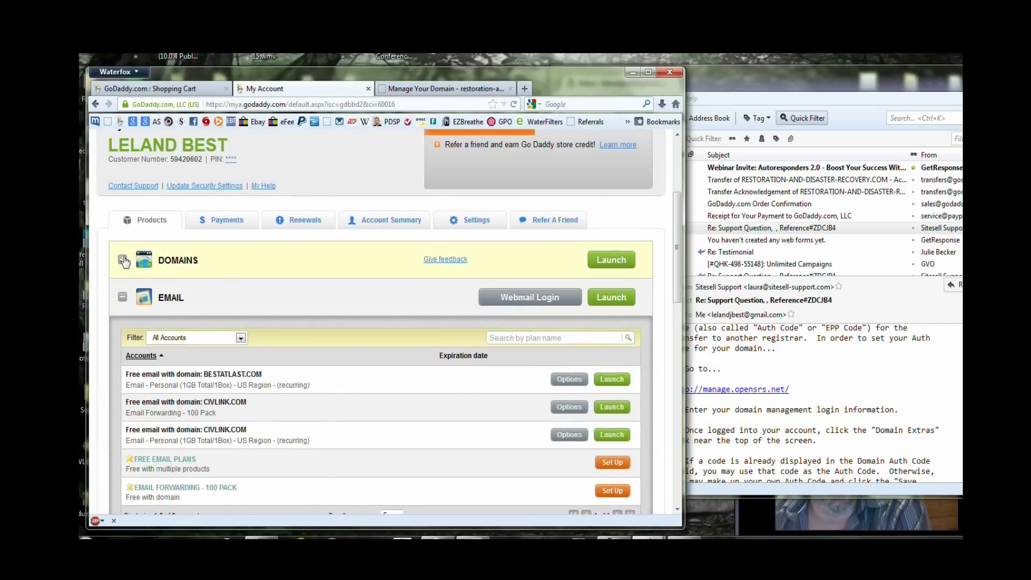
{"action": "left_click", "coordinate": [123, 259]}
{"action": "left_click", "coordinate": [134, 248]}
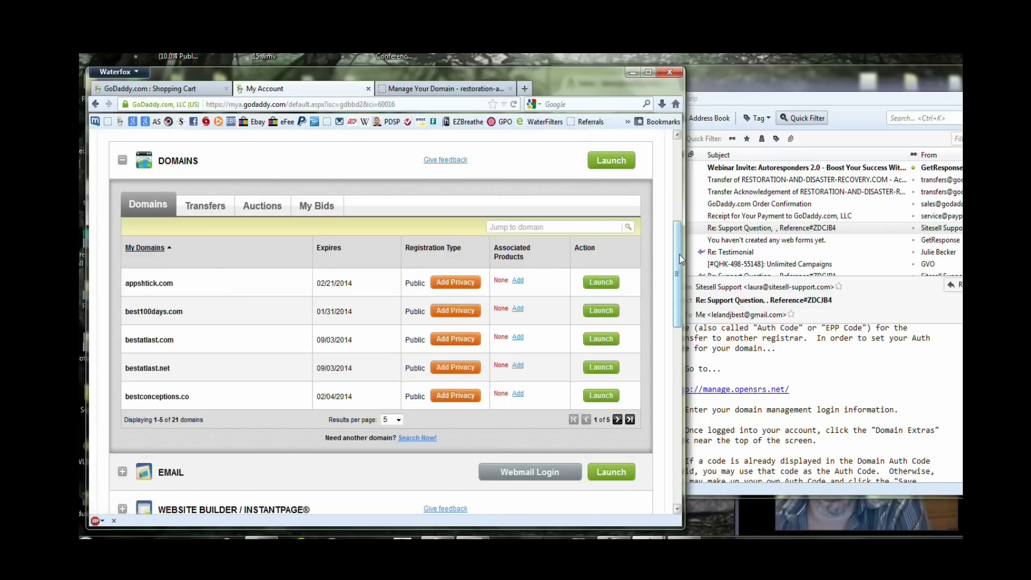
{"action": "left_click_drag", "start_coordinate": [678, 255], "coordinate": [680, 221]}
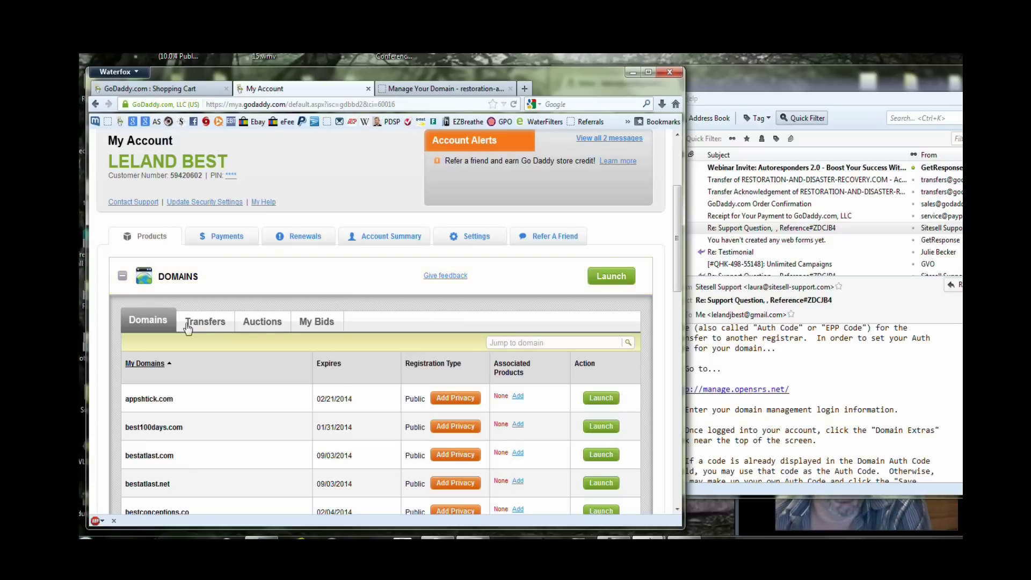
{"action": "scroll", "coordinate": [185, 332], "scroll_direction": "down", "scroll_amount": 2}
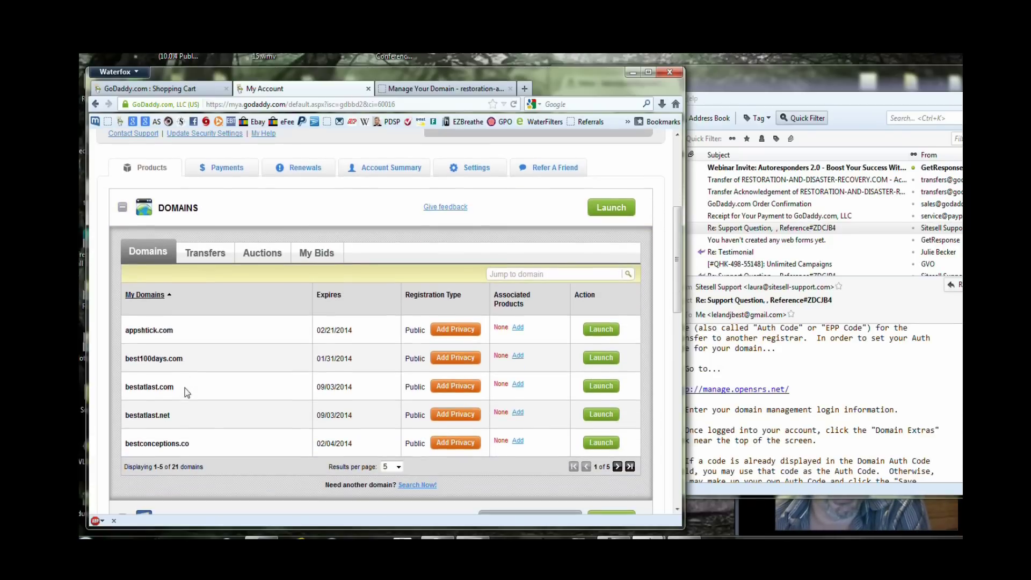
{"action": "left_click", "coordinate": [170, 297]}
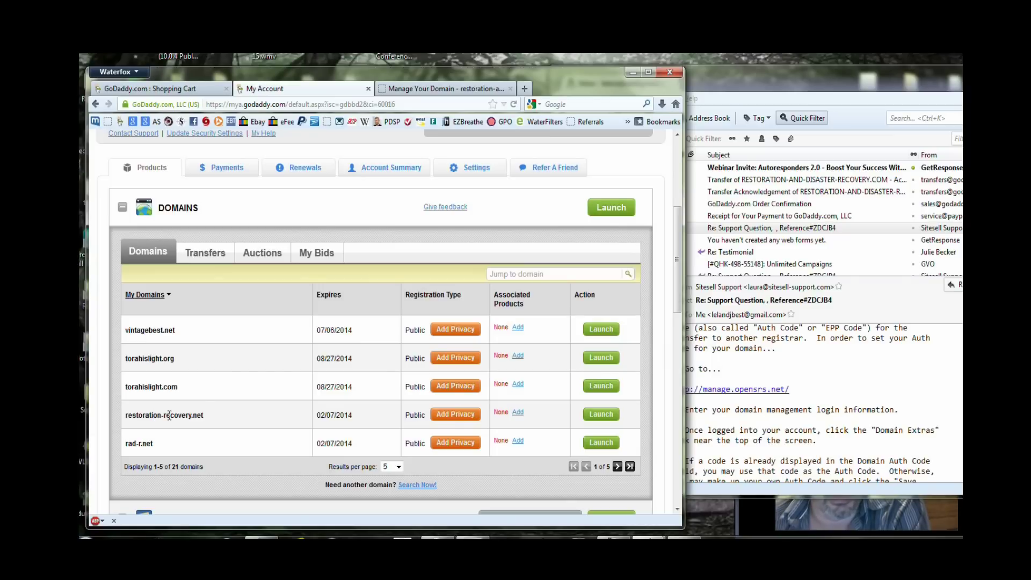
Show 20 domains per page and launch disaster-recovery-restoration.com's details.
{"action": "scroll", "coordinate": [678, 271], "scroll_direction": "down", "scroll_amount": 2}
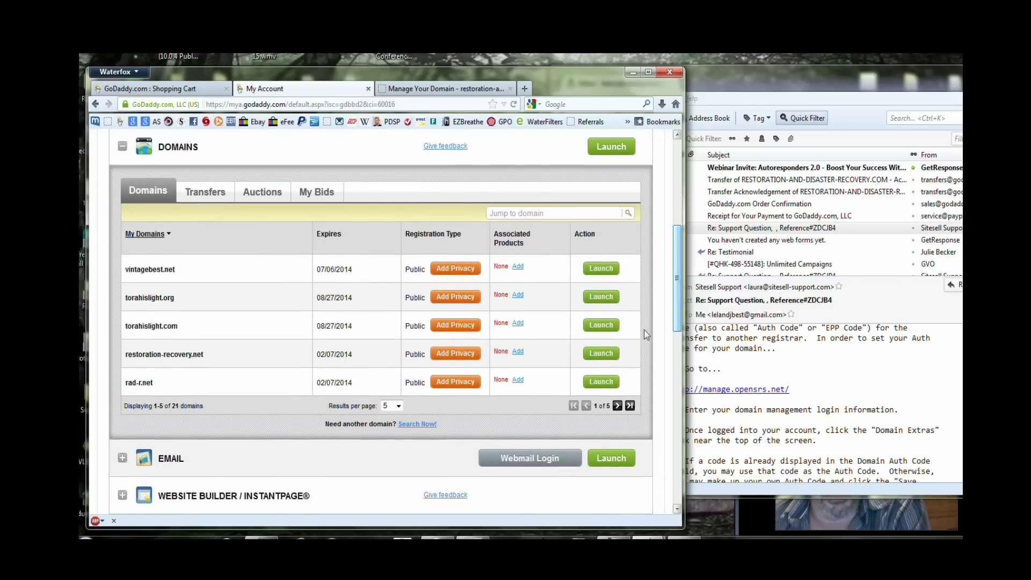
{"action": "left_click", "coordinate": [398, 406]}
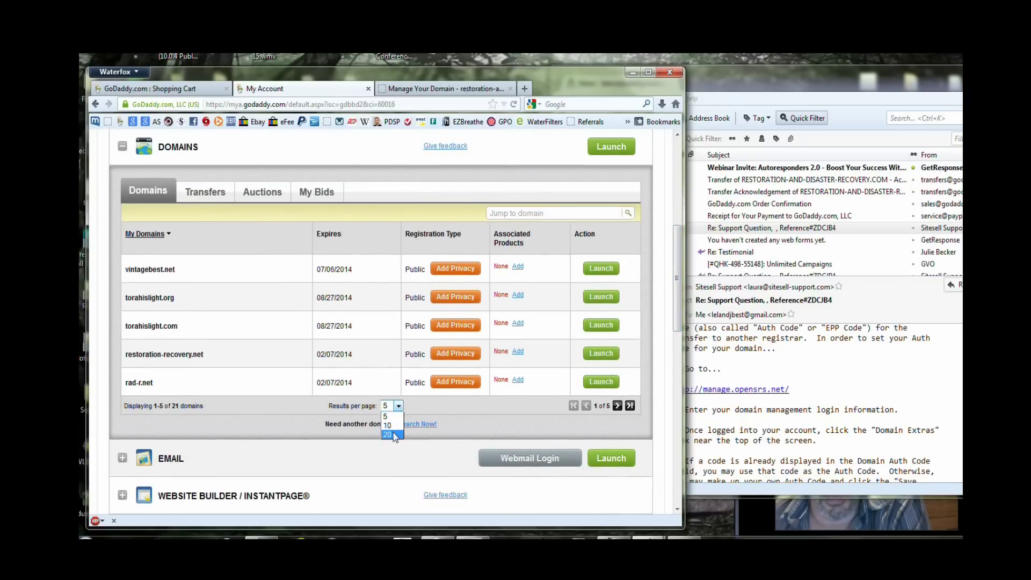
{"action": "left_click", "coordinate": [393, 434]}
{"action": "scroll", "coordinate": [352, 382], "scroll_direction": "down", "scroll_amount": 5}
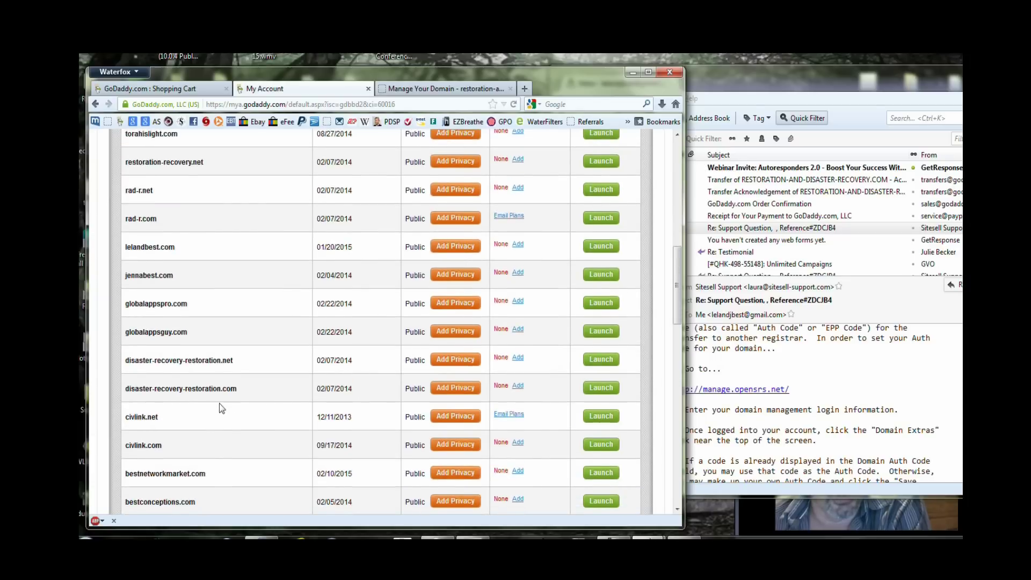
{"action": "scroll", "coordinate": [218, 403], "scroll_direction": "down", "scroll_amount": 8}
{"action": "scroll", "coordinate": [234, 371], "scroll_direction": "up", "scroll_amount": 5}
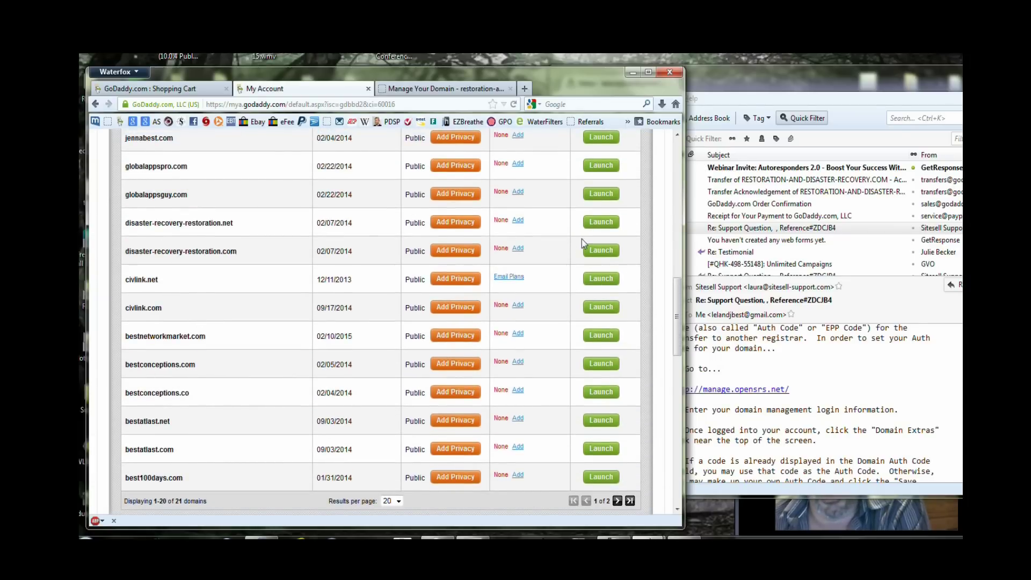
{"action": "left_click", "coordinate": [615, 260]}
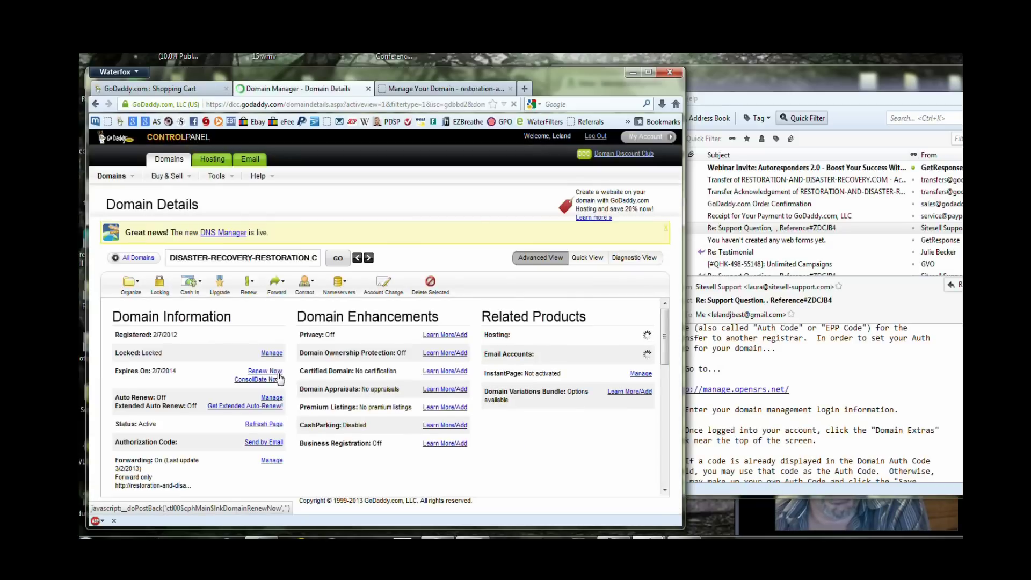
Scroll to the Nameservers section and select the NS03.DOMAINCONTROL.COM hostname.
{"action": "scroll", "coordinate": [279, 382], "scroll_direction": "down", "scroll_amount": 3}
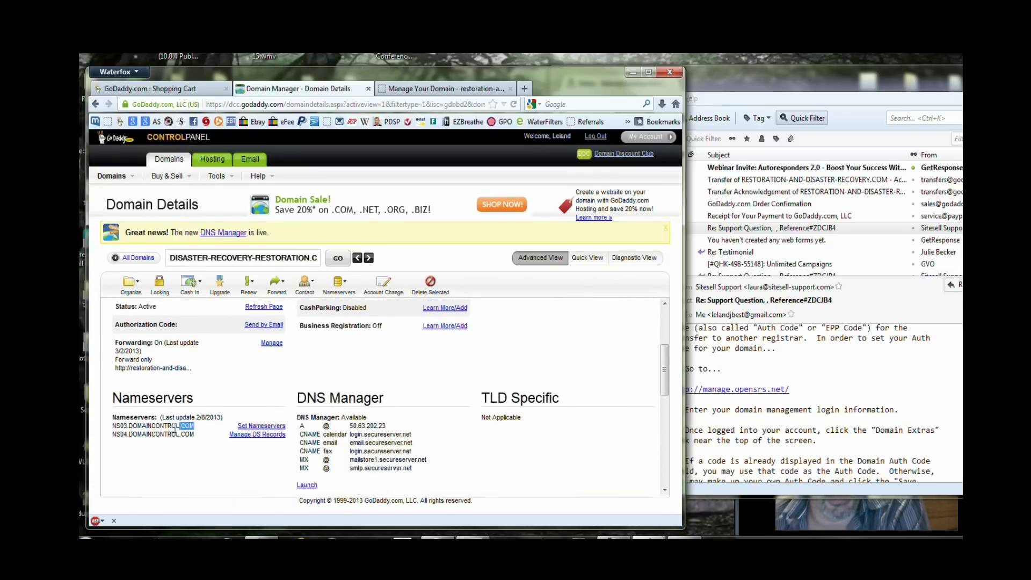
{"action": "mouse_move", "coordinate": [112, 434]}
{"action": "left_mouse_down"}
{"action": "mouse_move", "coordinate": [134, 436]}
{"action": "mouse_move", "coordinate": [107, 429]}
{"action": "left_mouse_up"}
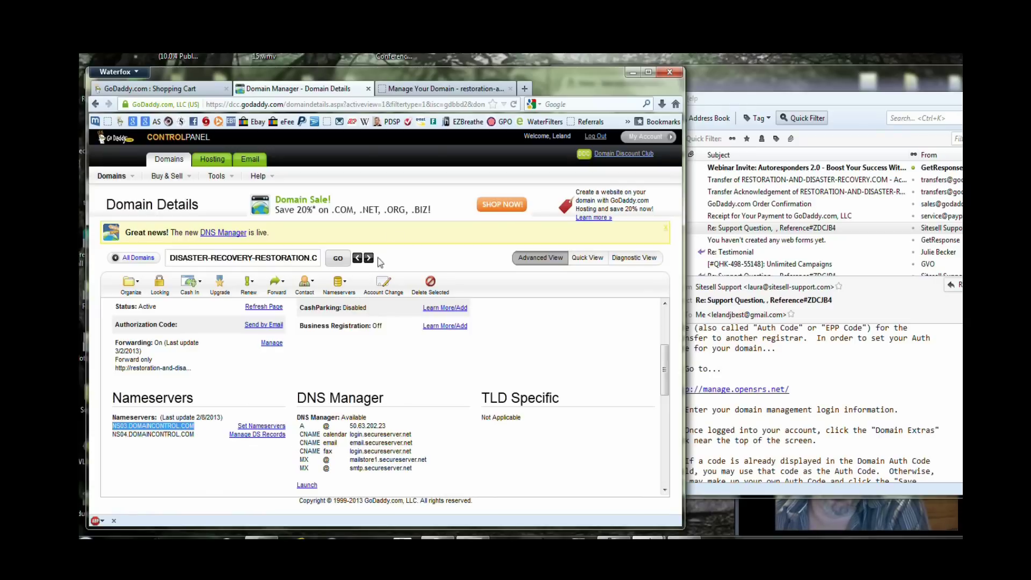
Confirm OpenSRS domain locking shows Disabled, then bring up the Name Servers page.
{"action": "left_click", "coordinate": [450, 88]}
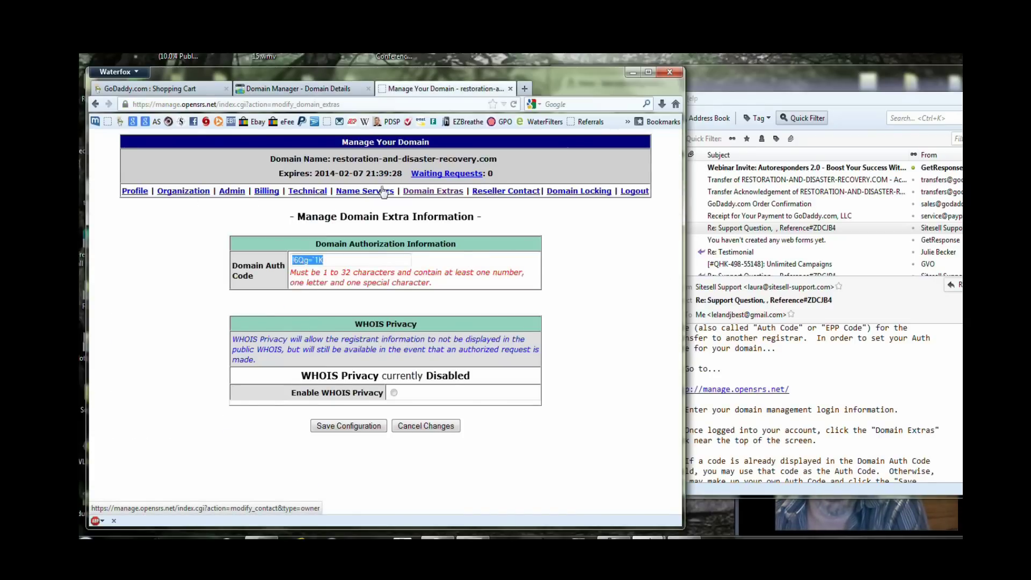
{"action": "left_click", "coordinate": [574, 194]}
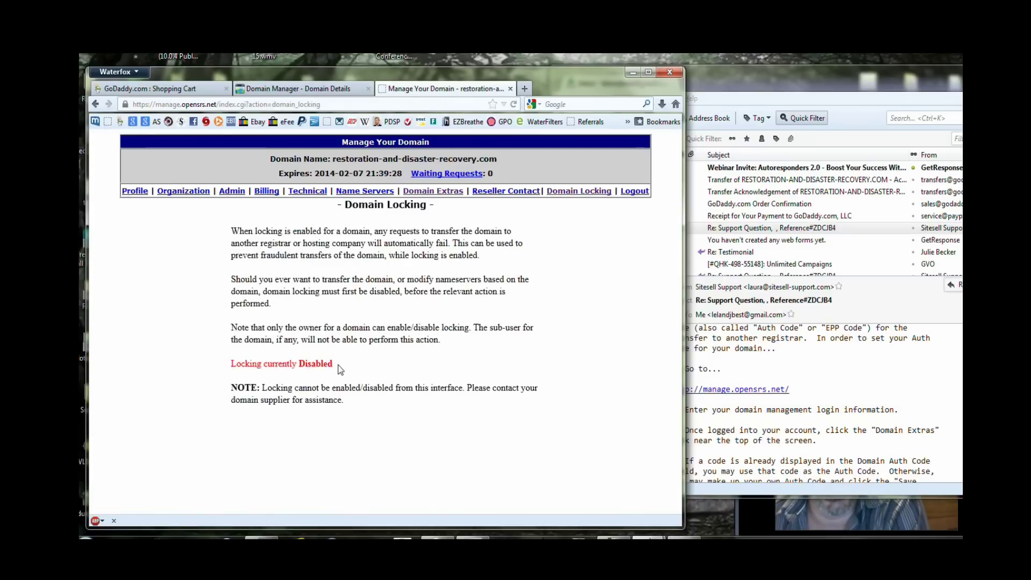
{"action": "left_click_drag", "start_coordinate": [333, 364], "coordinate": [234, 364]}
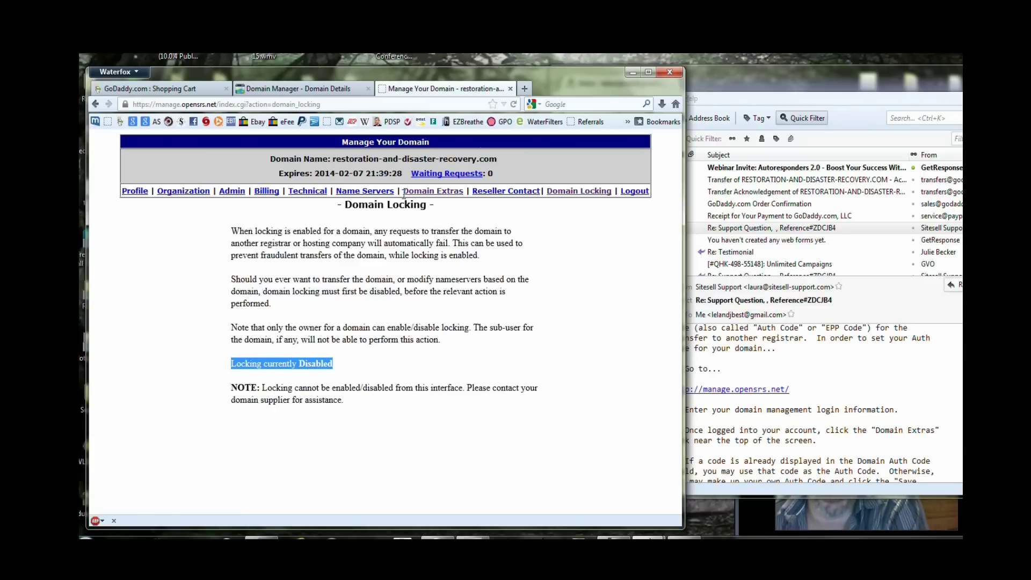
{"action": "left_click", "coordinate": [385, 192]}
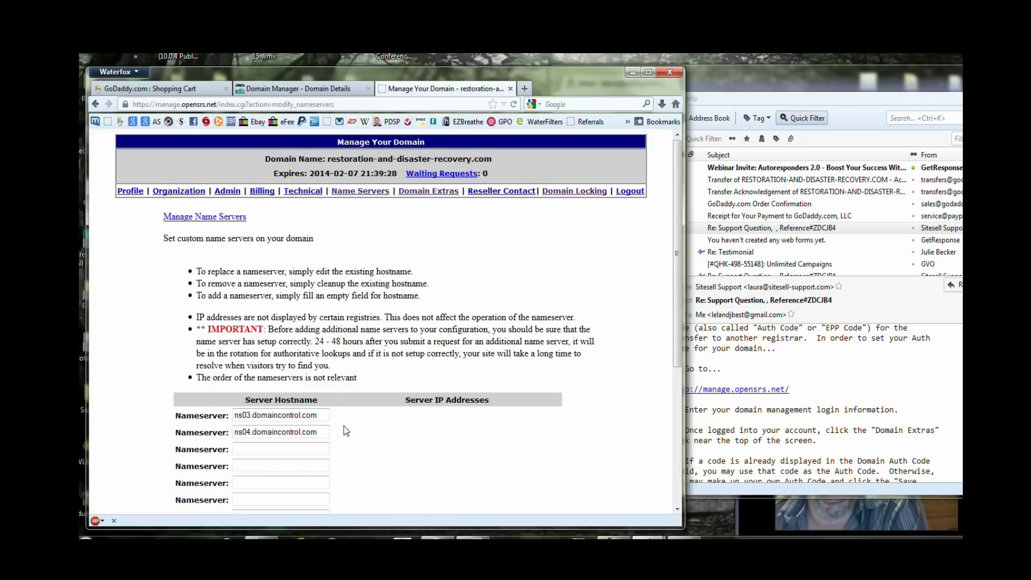
{"action": "scroll", "coordinate": [344, 426], "scroll_direction": "down", "scroll_amount": 3}
{"action": "scroll", "coordinate": [344, 430], "scroll_direction": "down", "scroll_amount": 1}
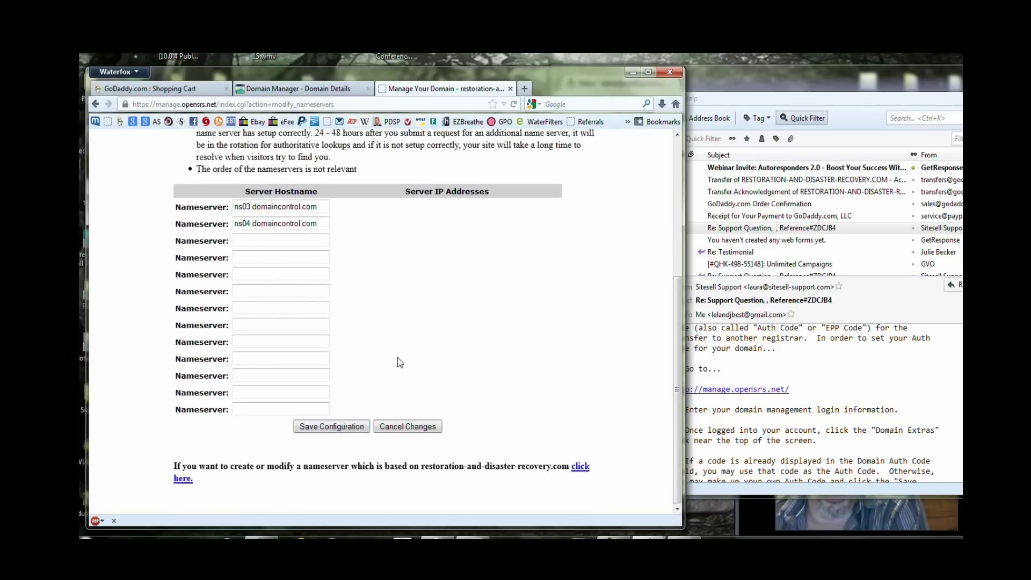
{"action": "scroll", "coordinate": [376, 343], "scroll_direction": "up", "scroll_amount": 1}
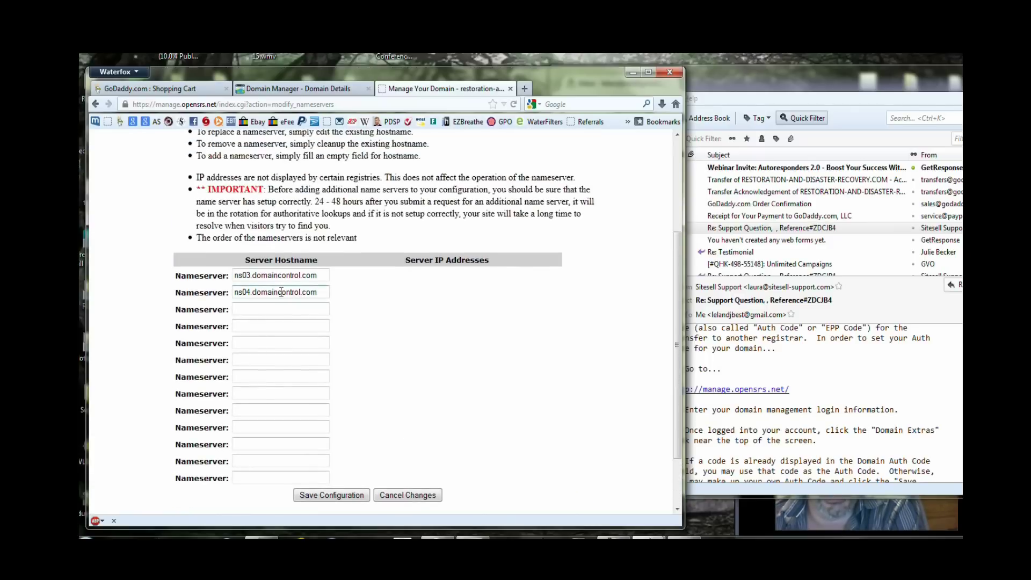
{"action": "scroll", "coordinate": [384, 299], "scroll_direction": "down", "scroll_amount": 1}
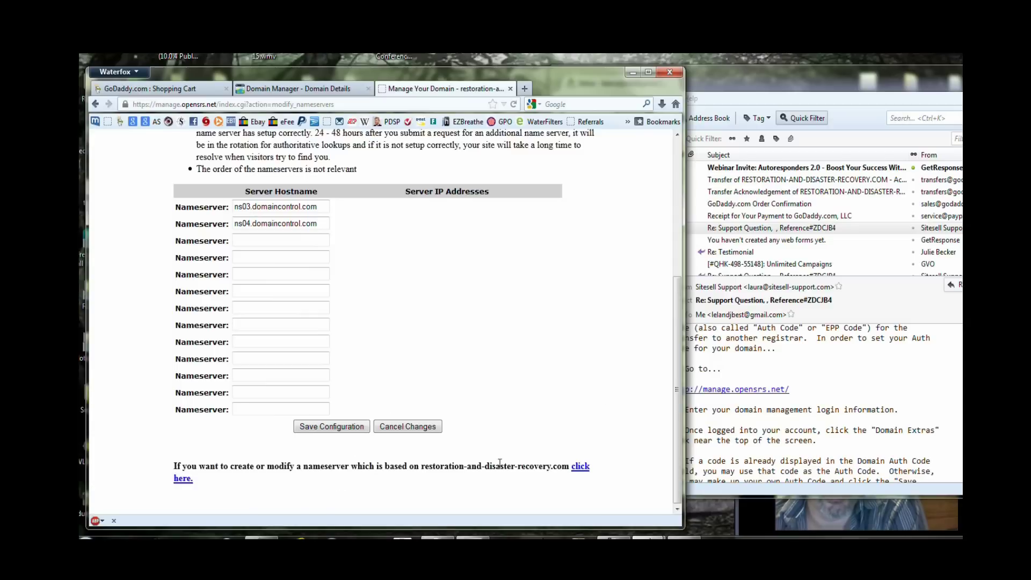
{"action": "scroll", "coordinate": [452, 253], "scroll_direction": "up", "scroll_amount": 3}
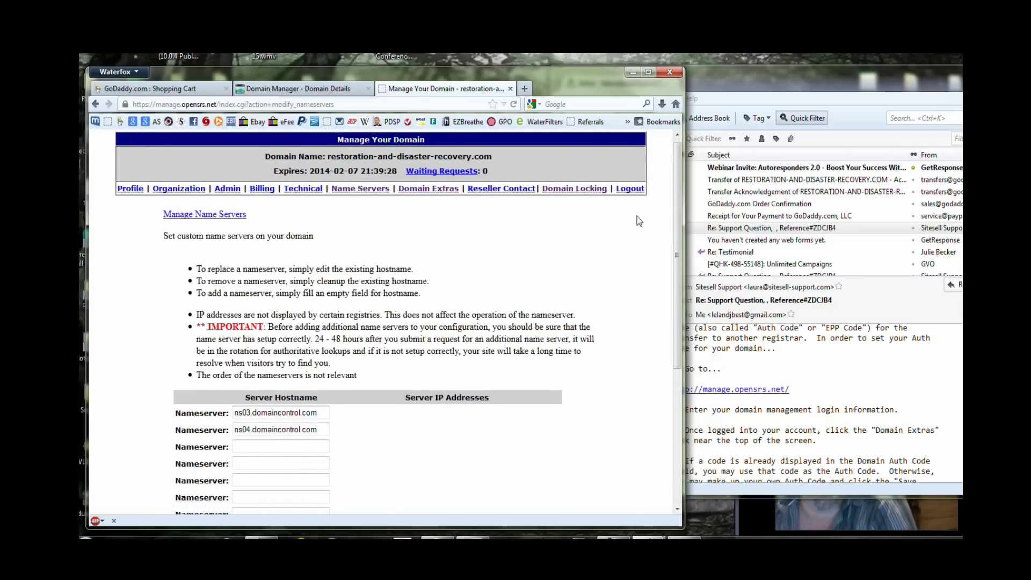
Switch back to GoDaddy's Domain Details page for DISASTER-RECOVERY-RESTORATION.COM.
{"action": "left_click", "coordinate": [279, 92]}
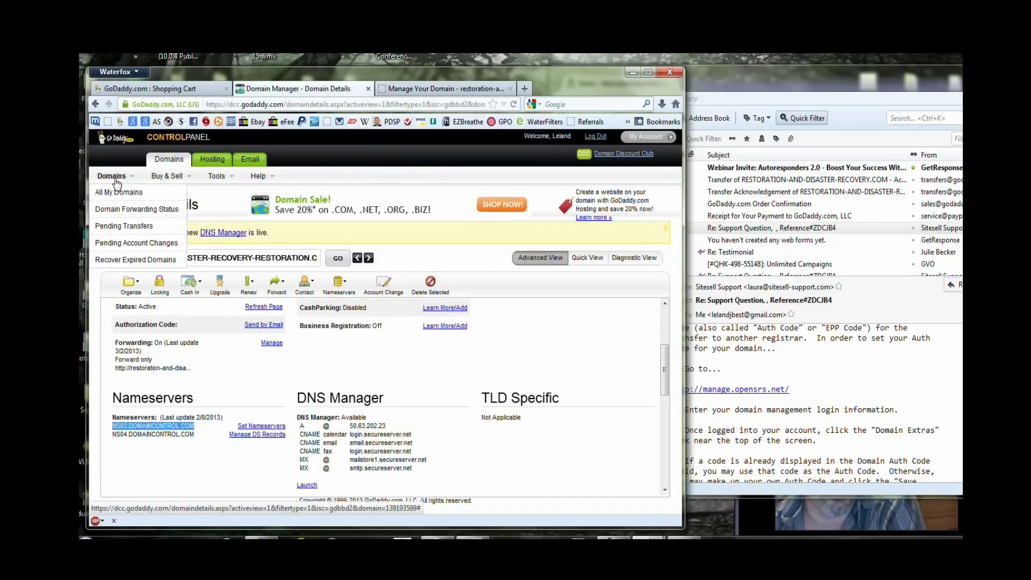
{"action": "mouse_move", "coordinate": [254, 294]}
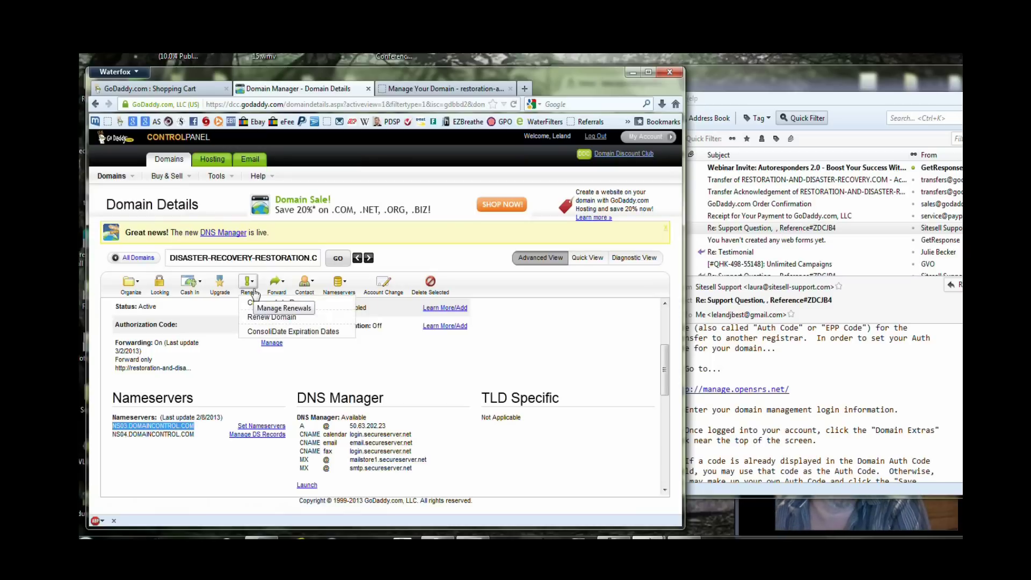